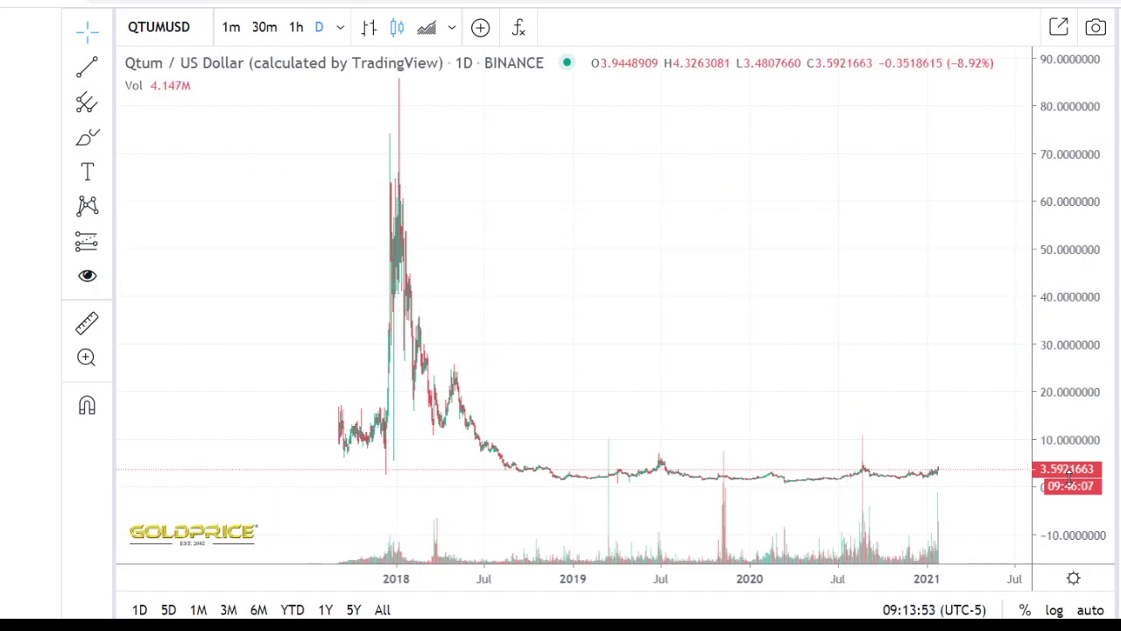
Step: Stretch the price scale of the QTUMUSD daily chart to examine the price action since 2018
drag(1069, 477, 1026, 306)
drag(911, 333, 881, 96)
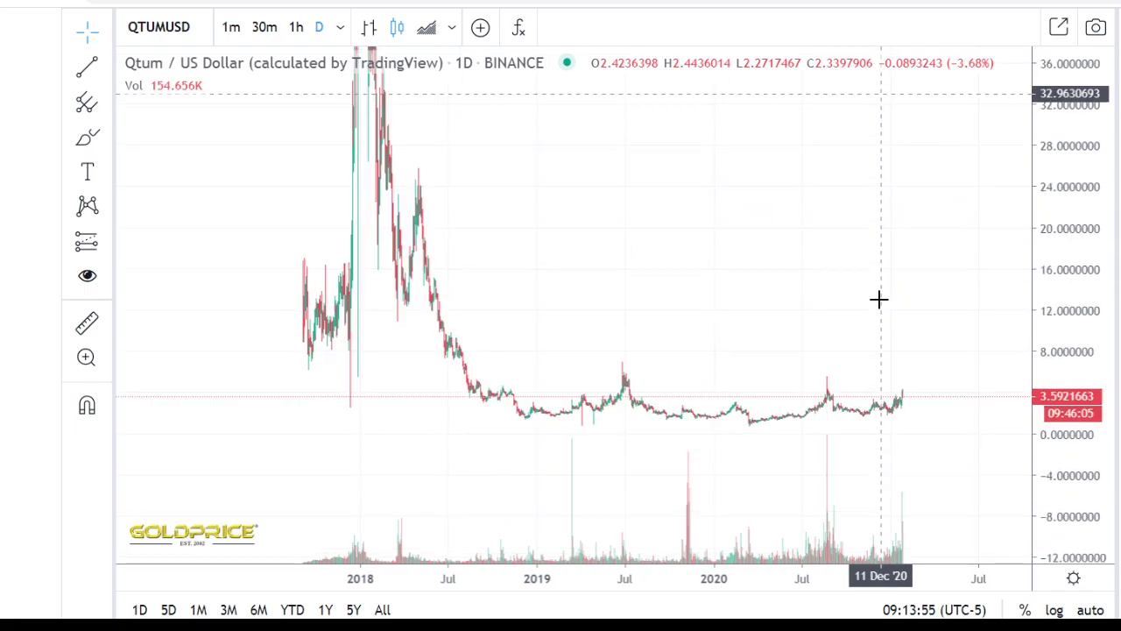
drag(1055, 381, 1027, 105)
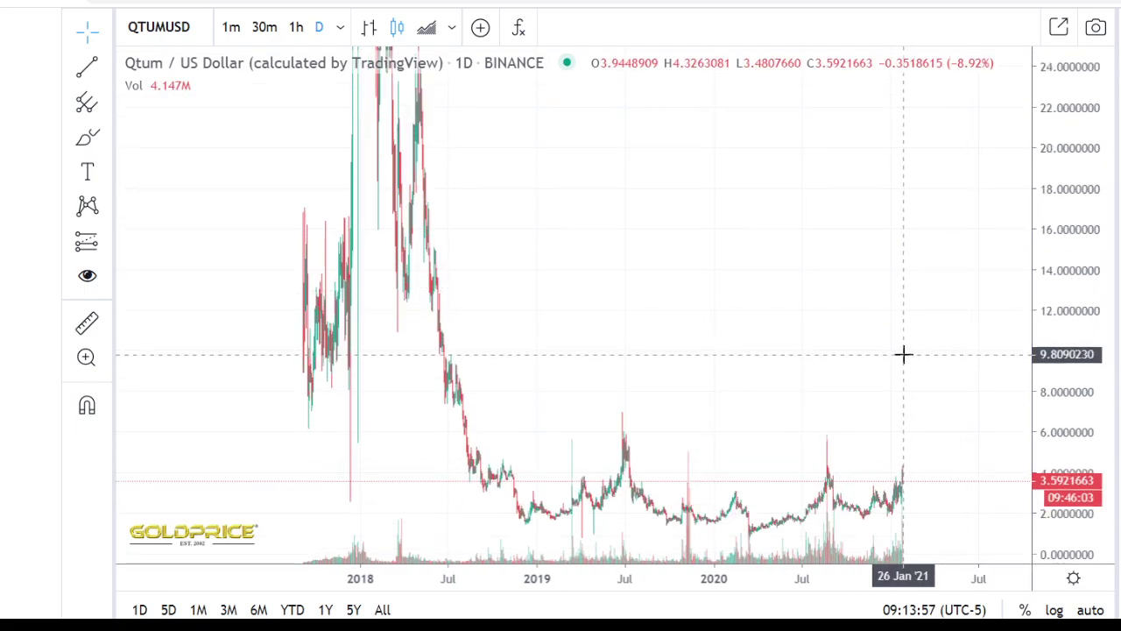
scroll(903, 354, up, 1)
scroll(847, 399, up, 1)
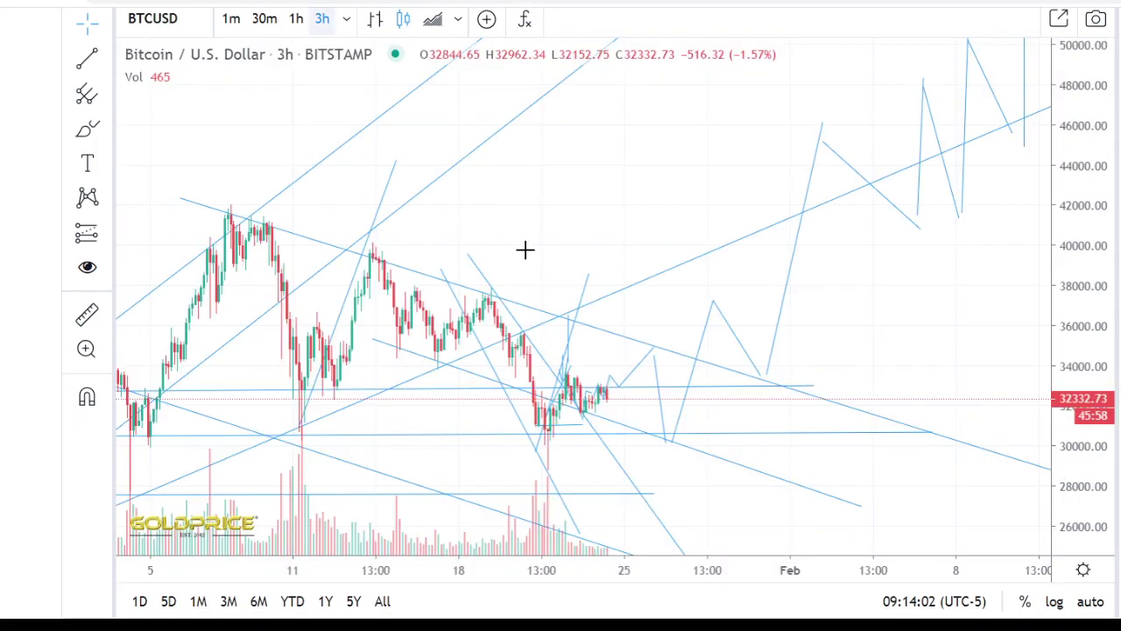
Step: Switch to the BTCUSD 3-hour chart and examine the January candles against the drawn trend lines and projected path
scroll(482, 311, down, 3)
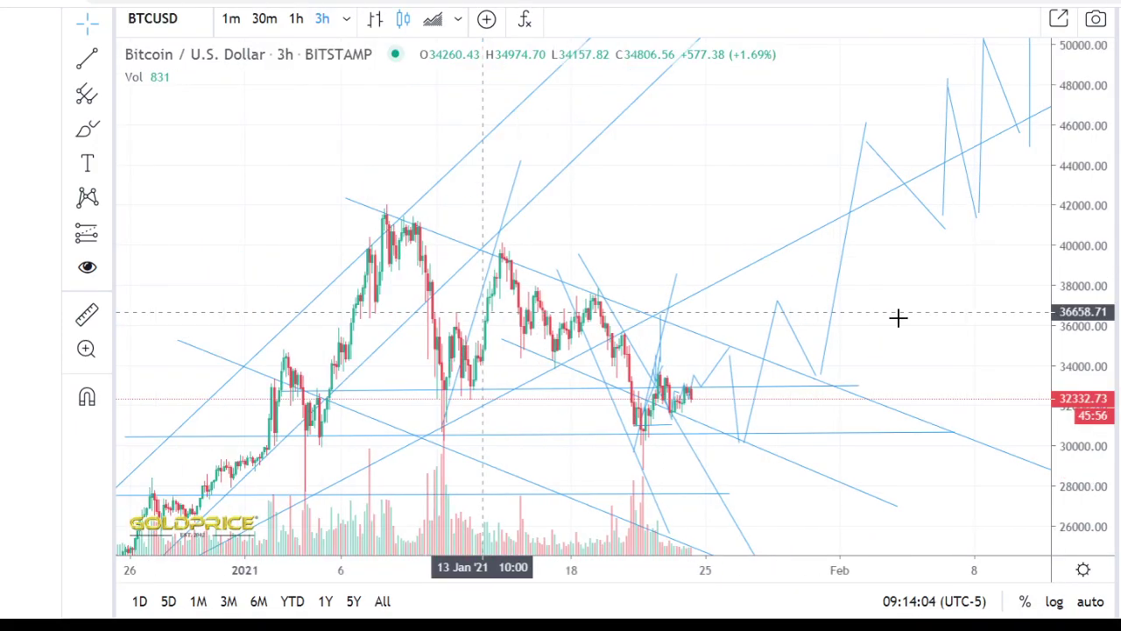
drag(911, 321, 994, 341)
scroll(814, 348, up, 2)
scroll(813, 346, up, 1)
scroll(911, 345, up, 3)
scroll(880, 348, up, 1)
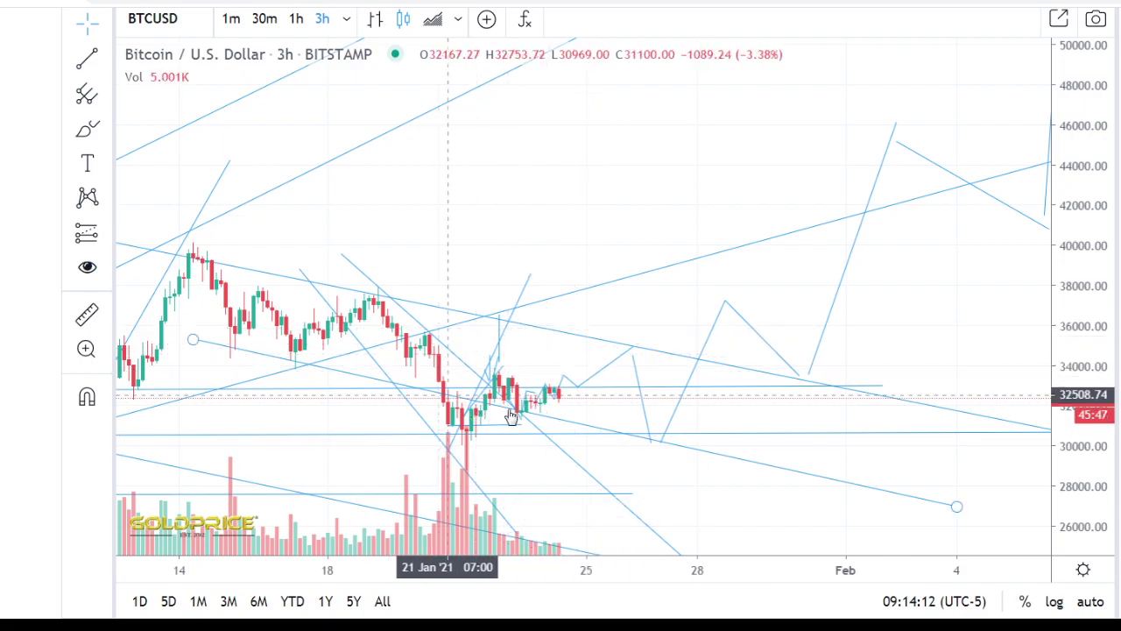
click(568, 379)
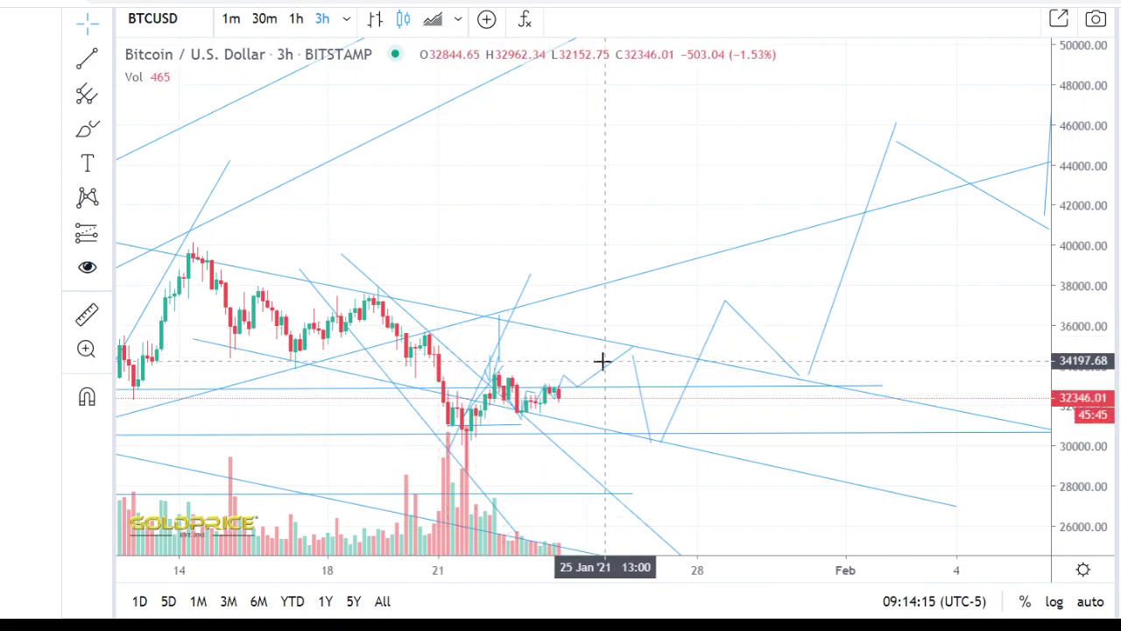
Step: Raise the low where the falling and rising projection legs meet, after 25 January, to about 31,737
scroll(544, 369, down, 1)
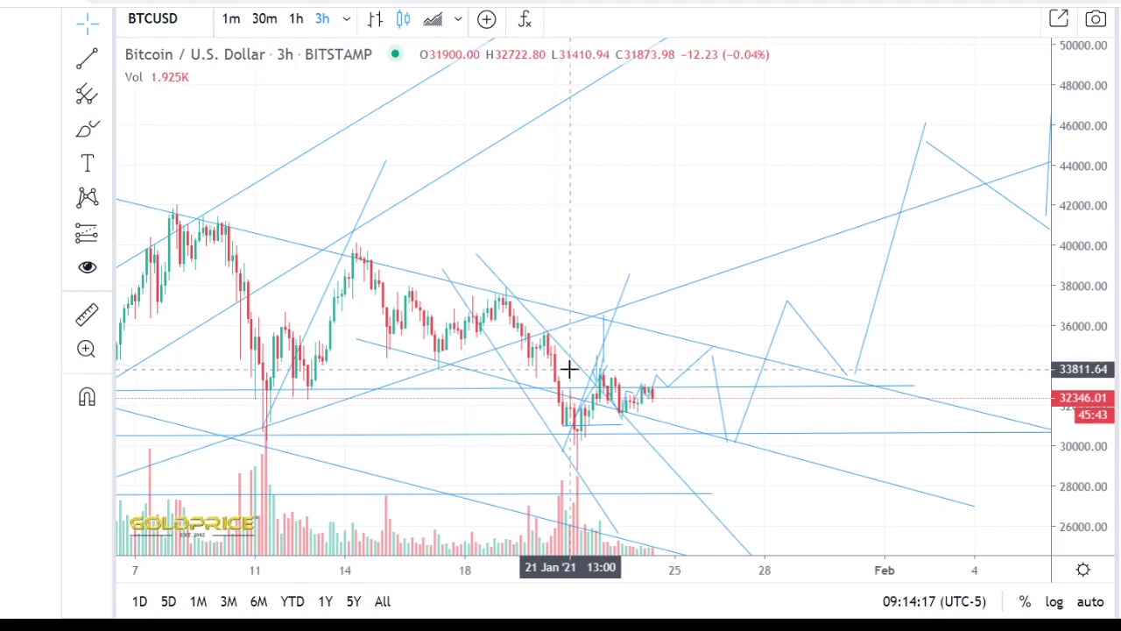
click(728, 447)
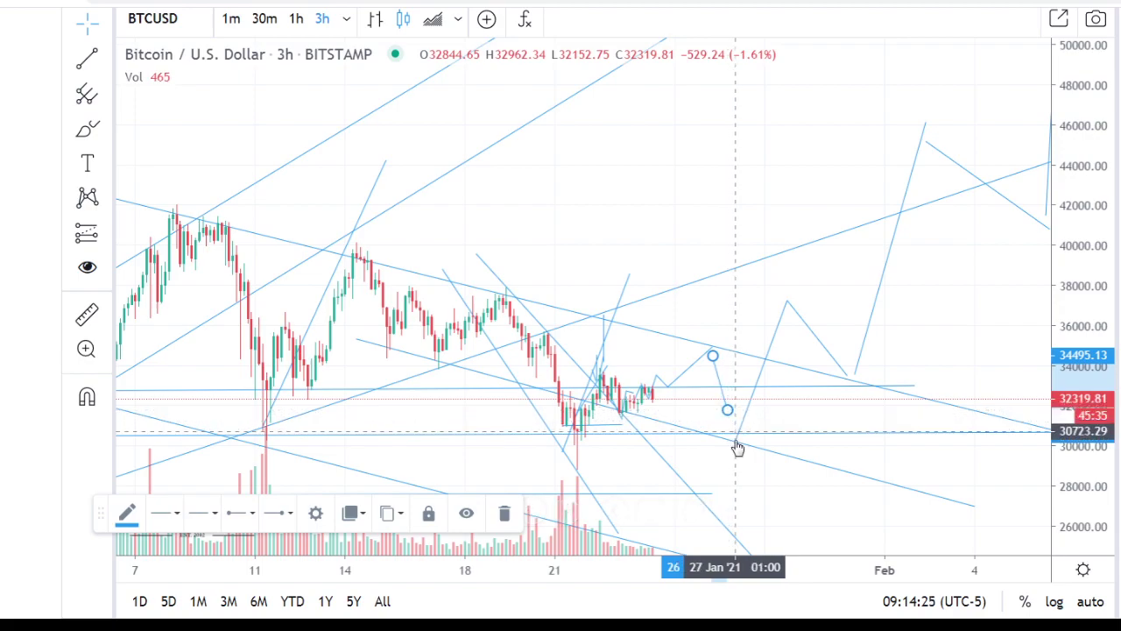
click(735, 444)
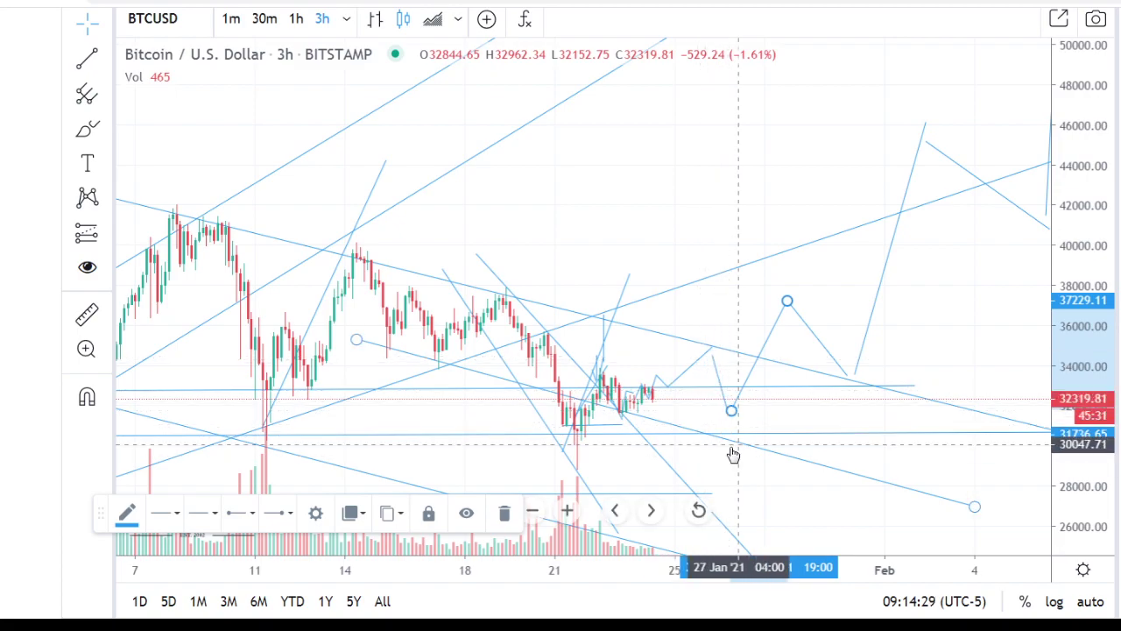
Step: Lower the meeting point of the falling and rising projection legs to about 28,584 and start the falling leg at about 34,194
scroll(742, 443, up, 2)
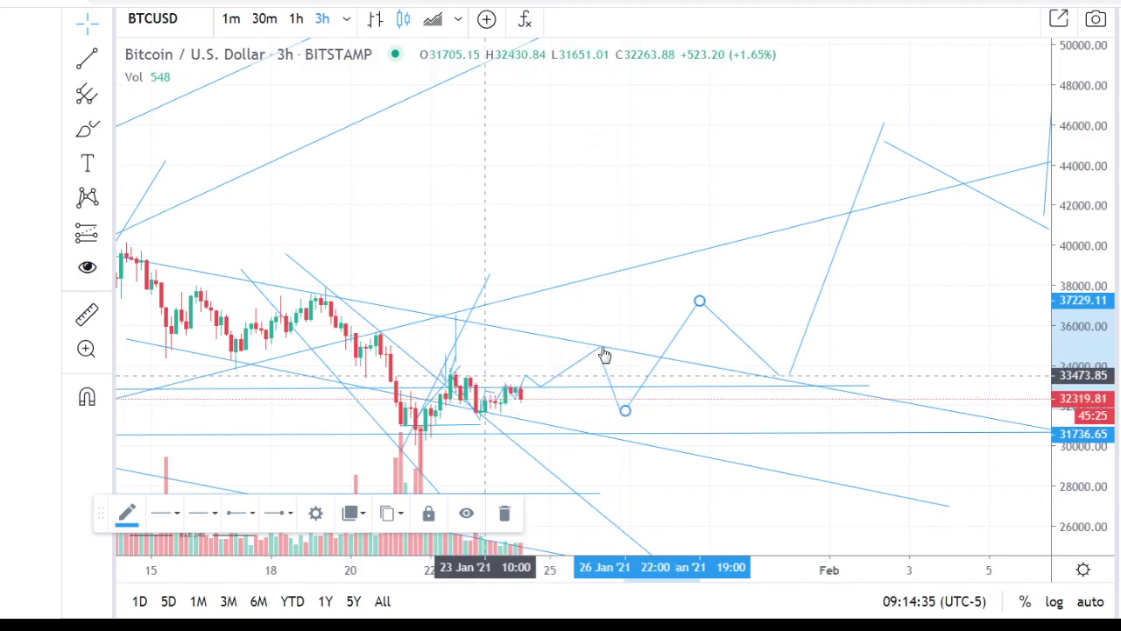
scroll(617, 417, down, 3)
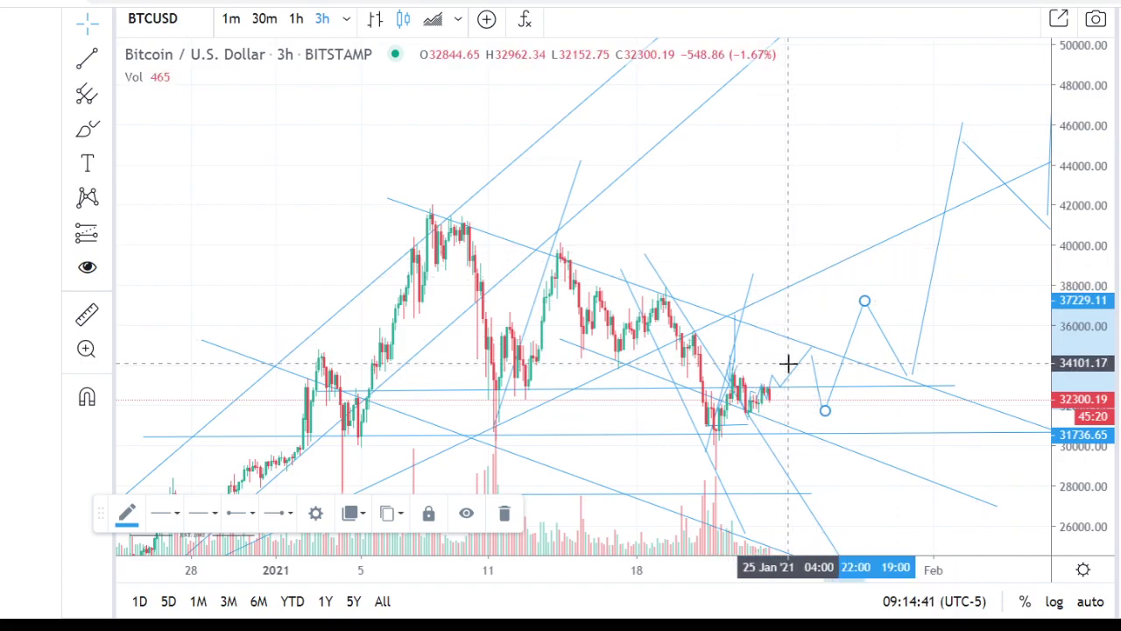
scroll(845, 390, up, 4)
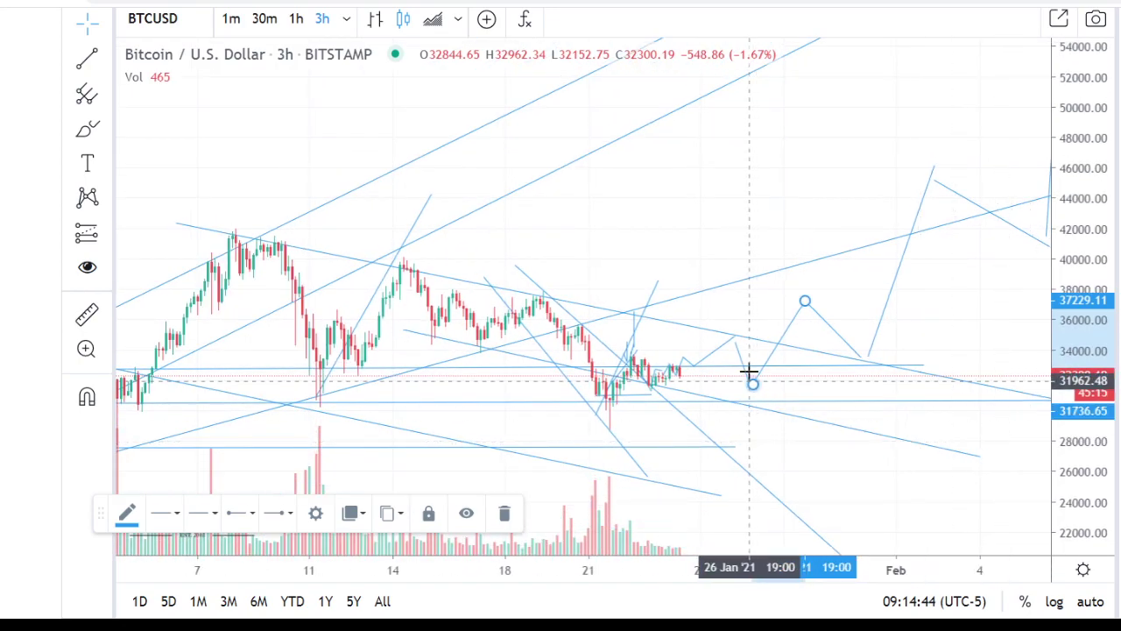
click(749, 382)
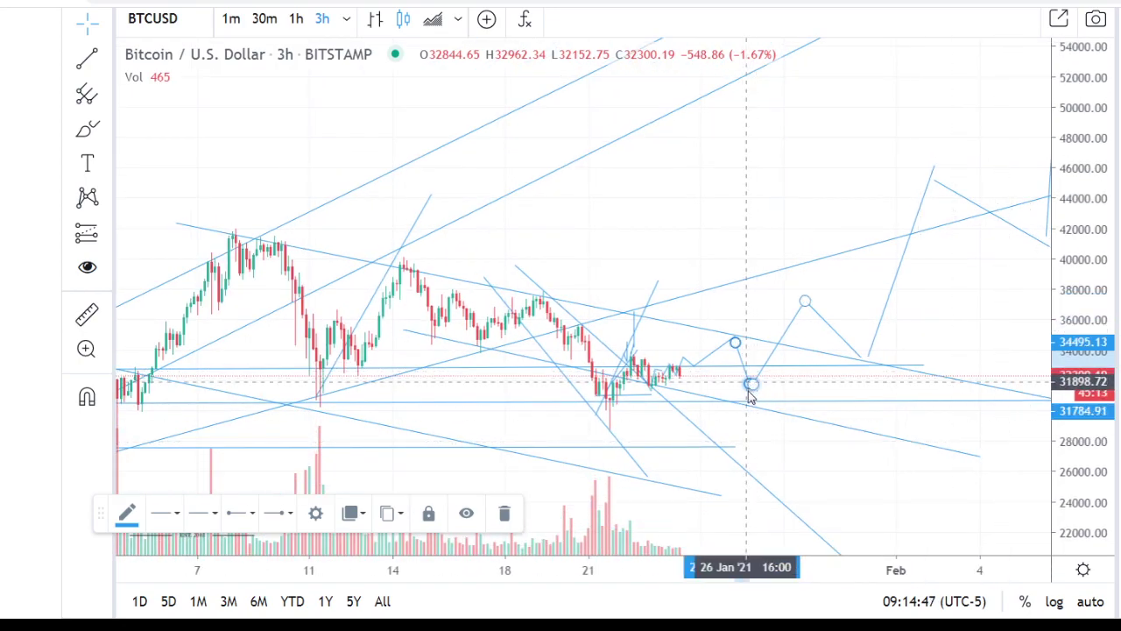
drag(750, 390, 741, 429)
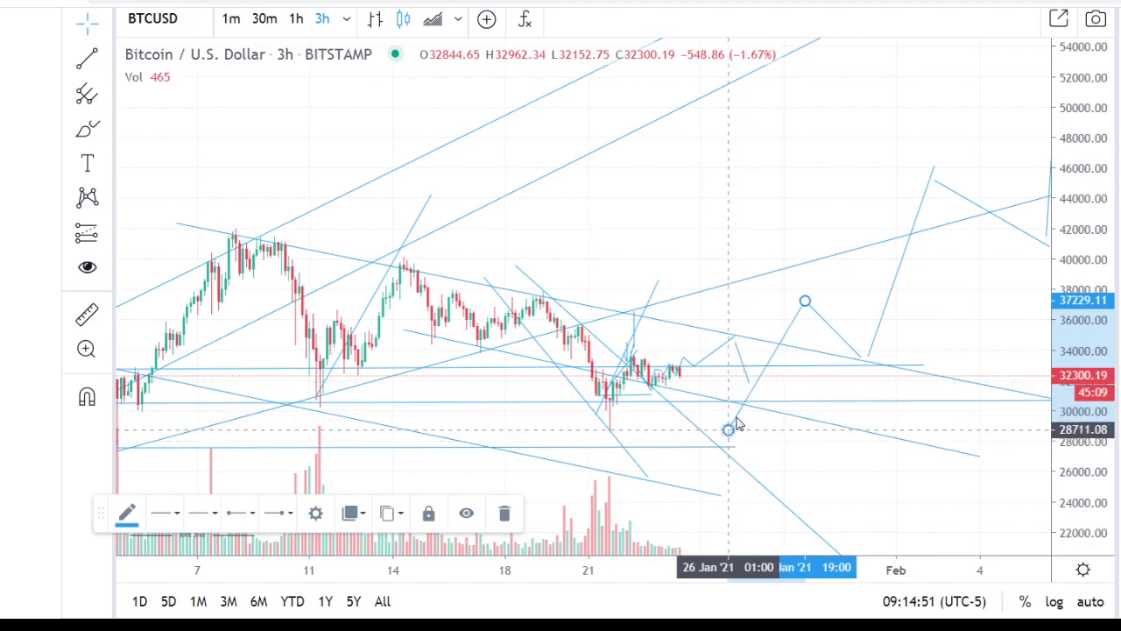
drag(749, 388, 724, 431)
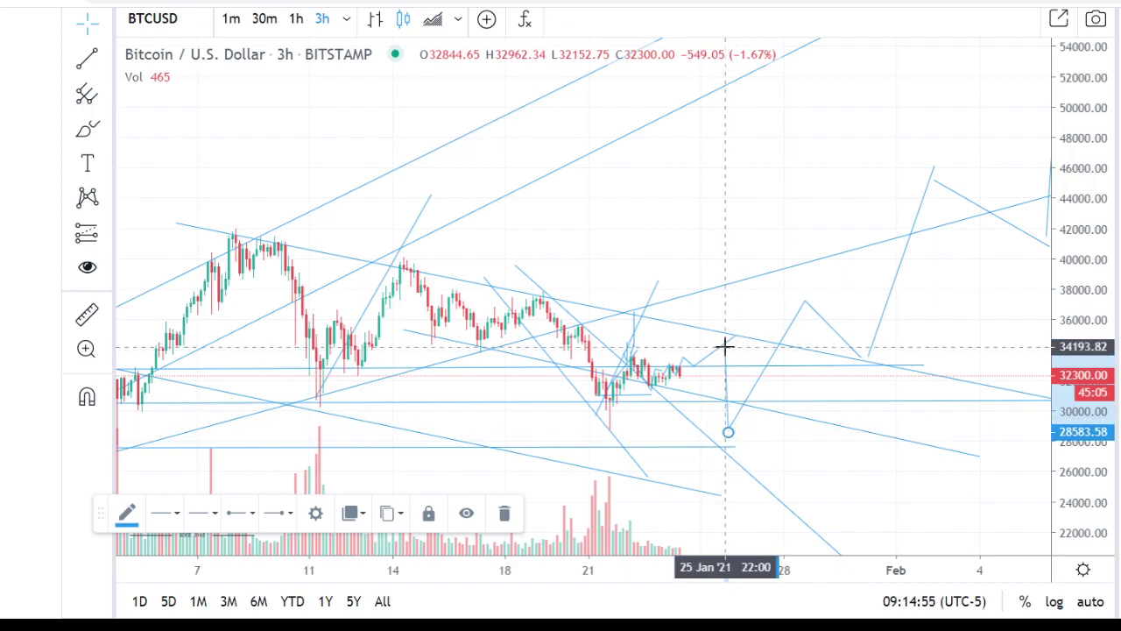
Step: Examine the reshaped dip in the Bitcoin projection against the horizontal support lines and the late-December and January price history
scroll(717, 358, down, 5)
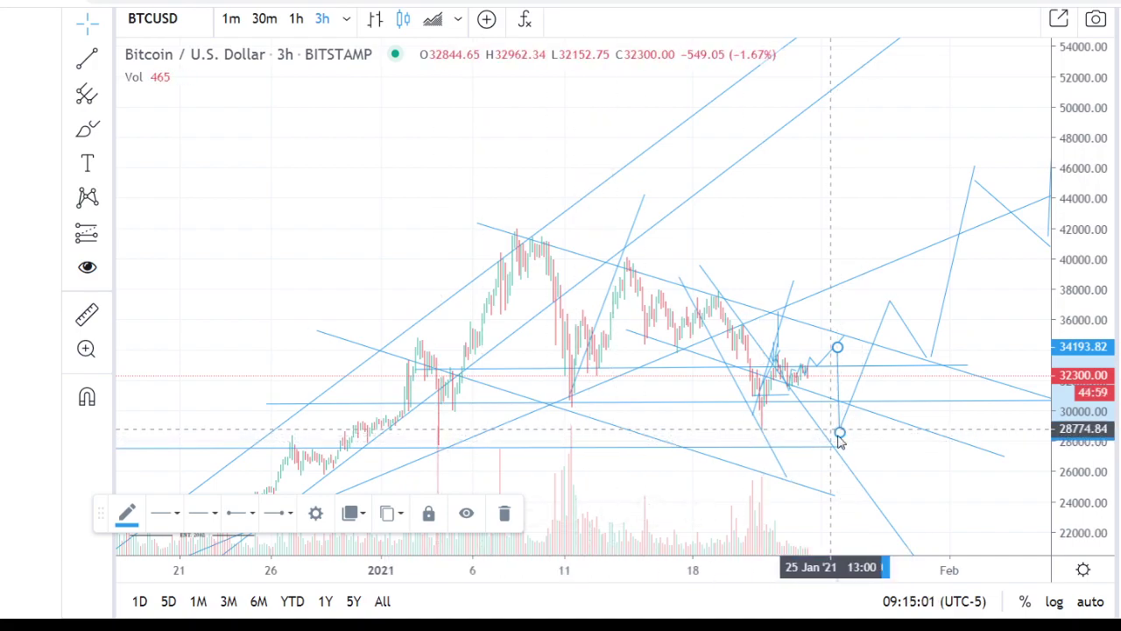
scroll(876, 410, up, 5)
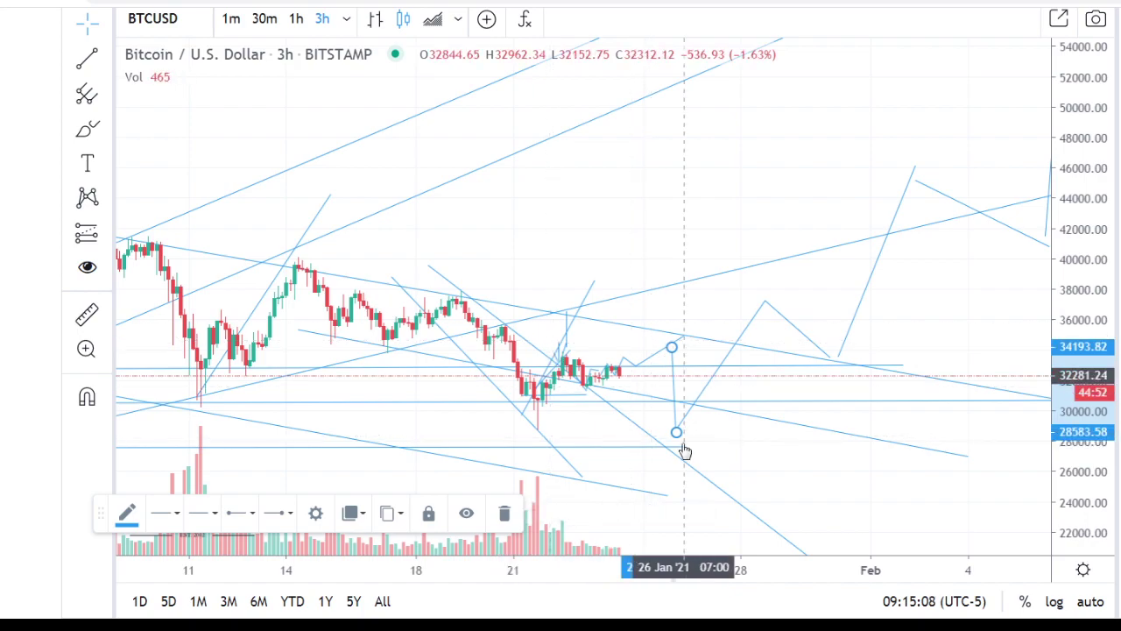
scroll(631, 453, down, 1)
scroll(692, 453, down, 2)
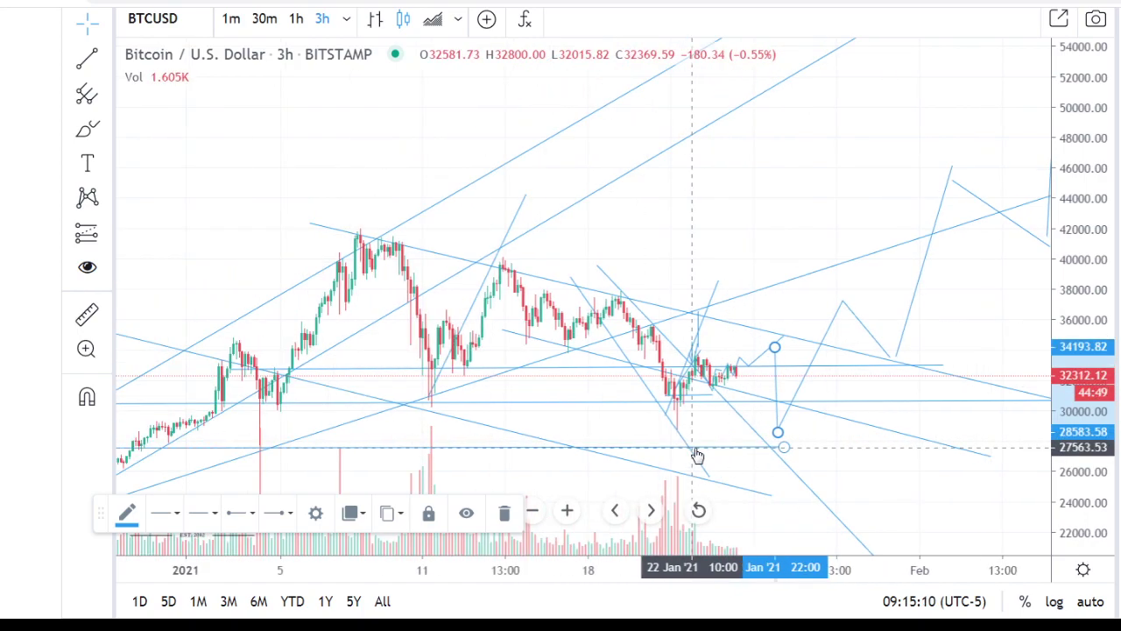
scroll(696, 456, down, 1)
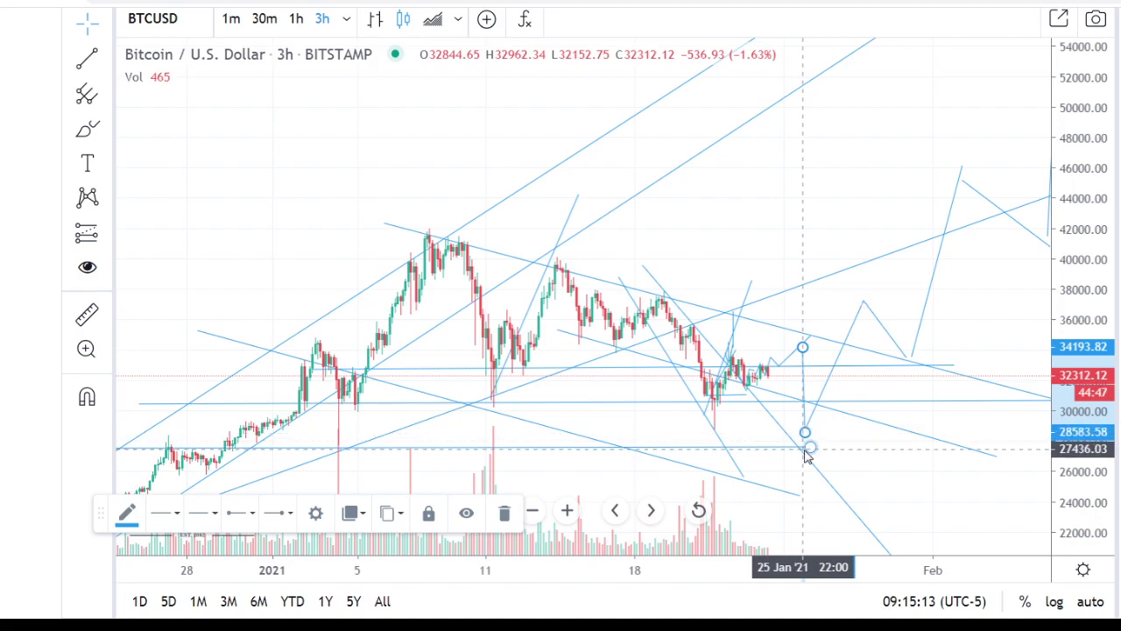
scroll(811, 444, down, 2)
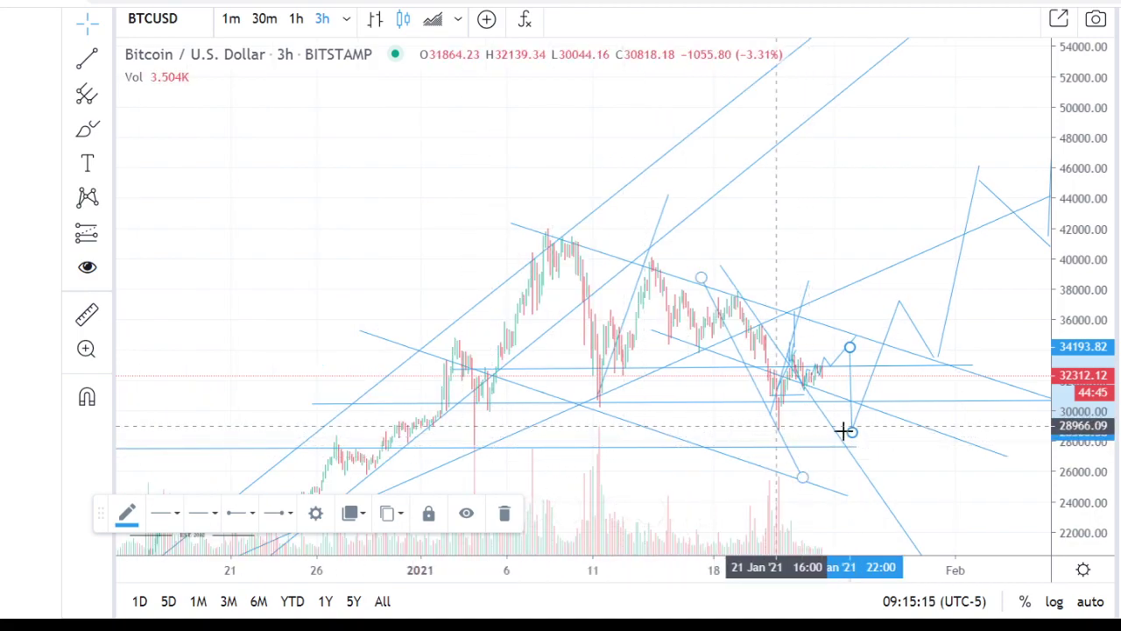
scroll(846, 436, up, 5)
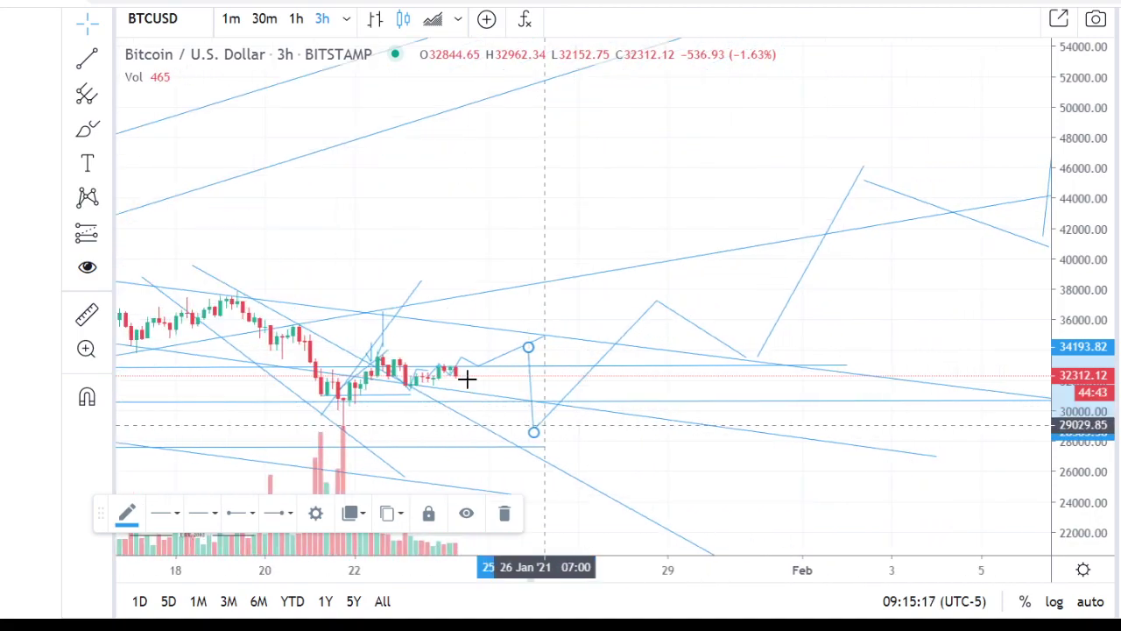
Step: Switch the Bitcoin chart to the 1-hour interval and stretch its price scale around the recent candles
click(296, 19)
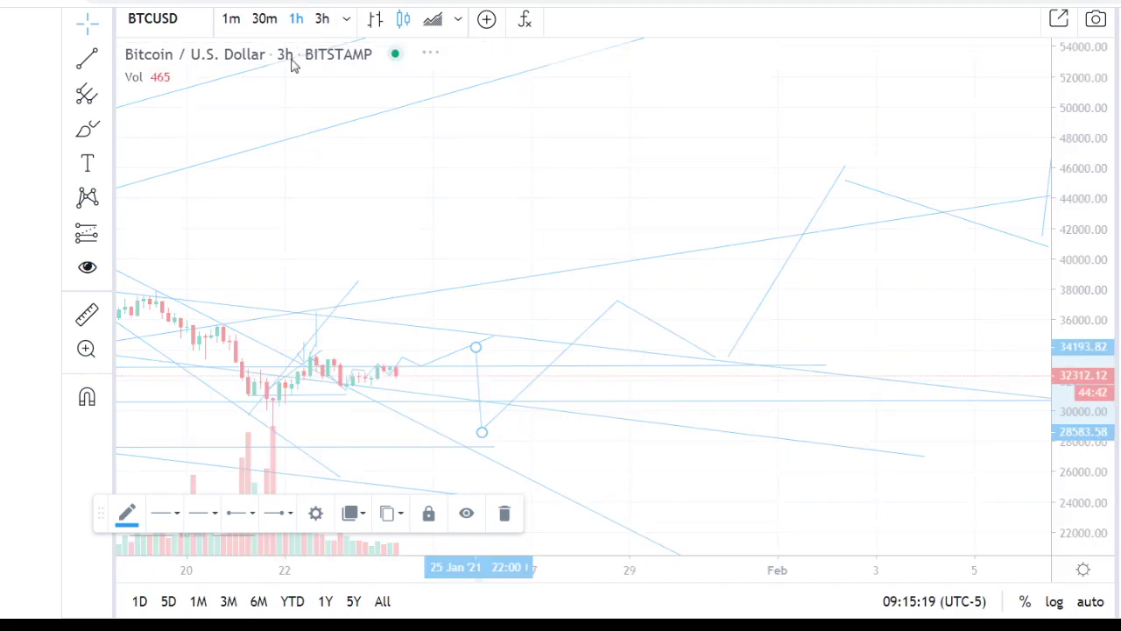
scroll(478, 297, down, 4)
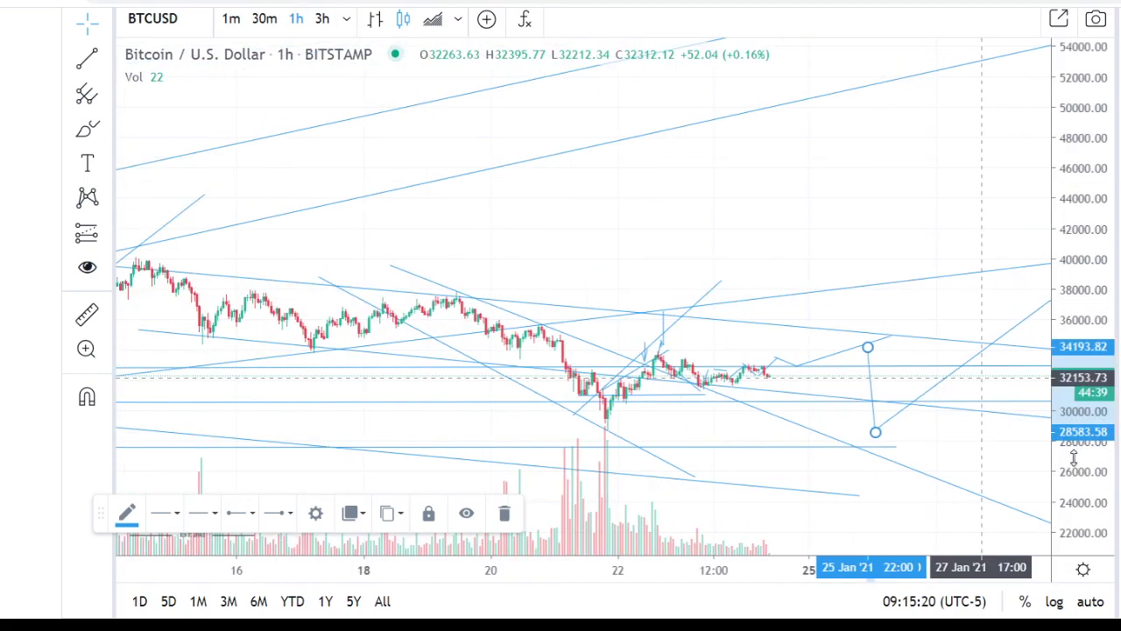
mouse_move(1070, 286)
mouse_down()
mouse_move(993, 243)
mouse_move(949, 195)
mouse_move(954, 152)
mouse_up()
scroll(902, 298, up, 2)
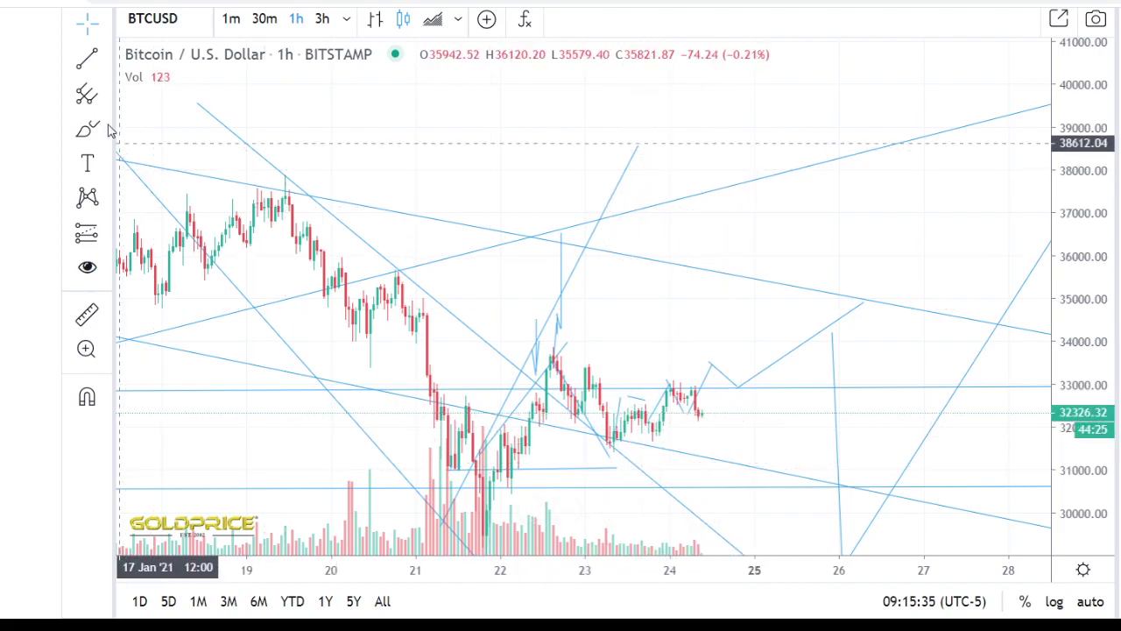
Step: Draw a rising trend line from the latest candle at about 32,307 to the descending resistance line at about 35,245
click(106, 57)
click(162, 47)
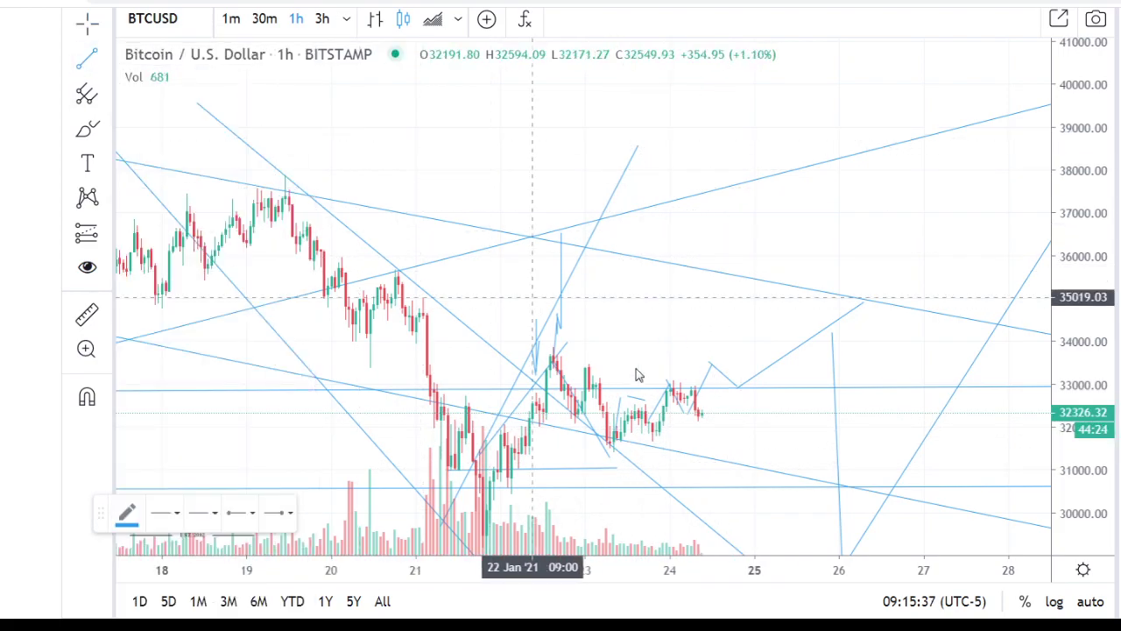
click(731, 403)
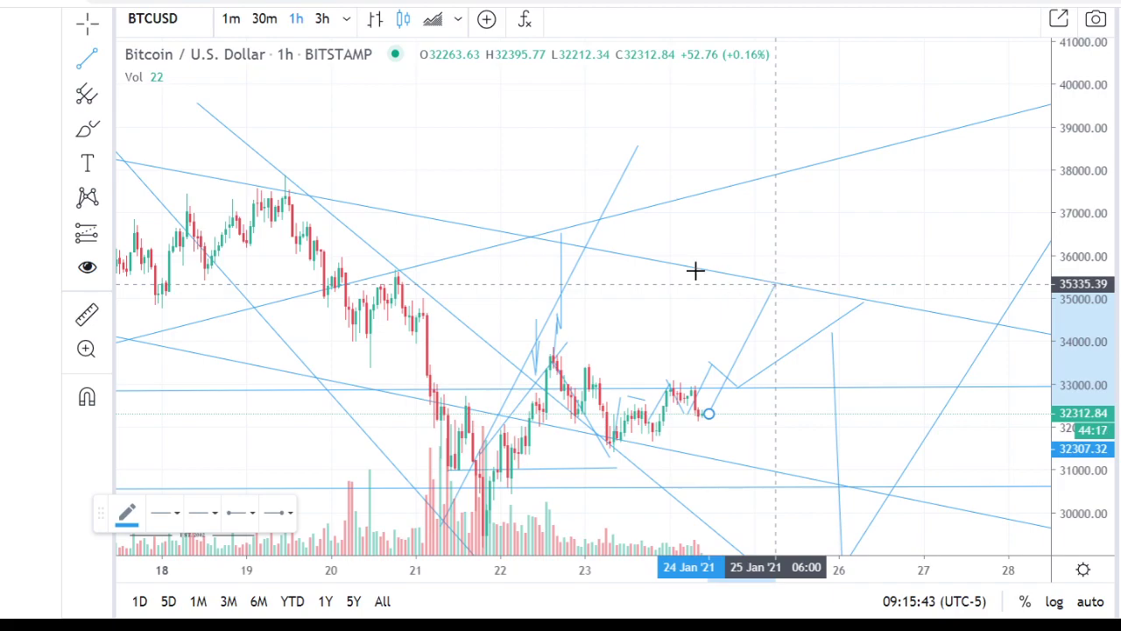
click(778, 288)
Step: Examine the 1-hour Bitcoin chart around the new rising line and the descending resistance line
scroll(763, 456, down, 5)
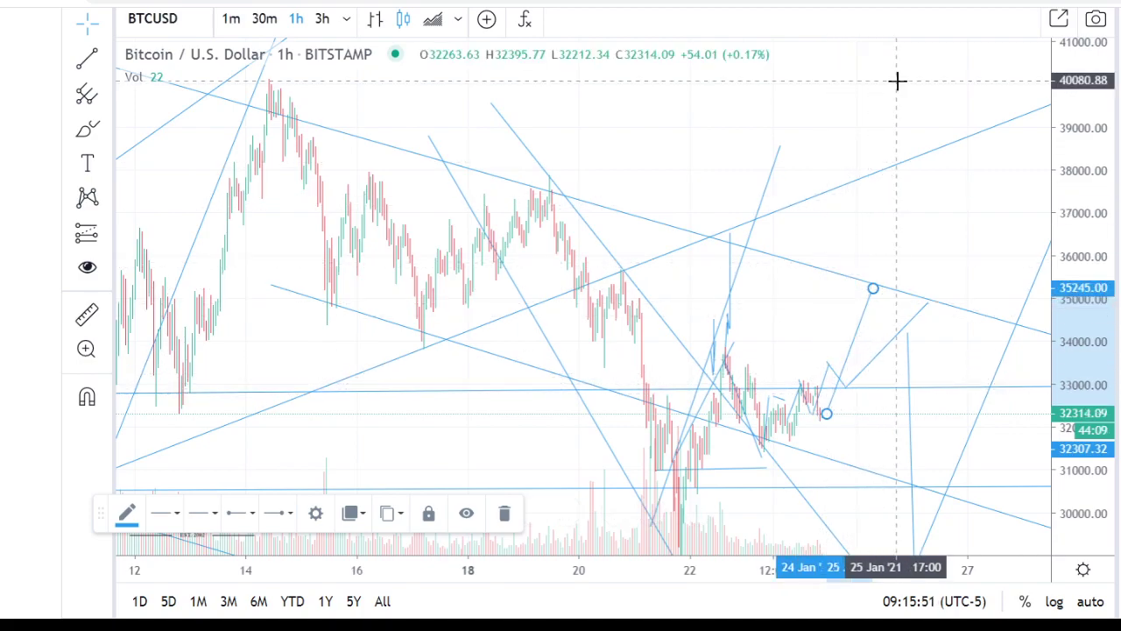
scroll(842, 348, down, 5)
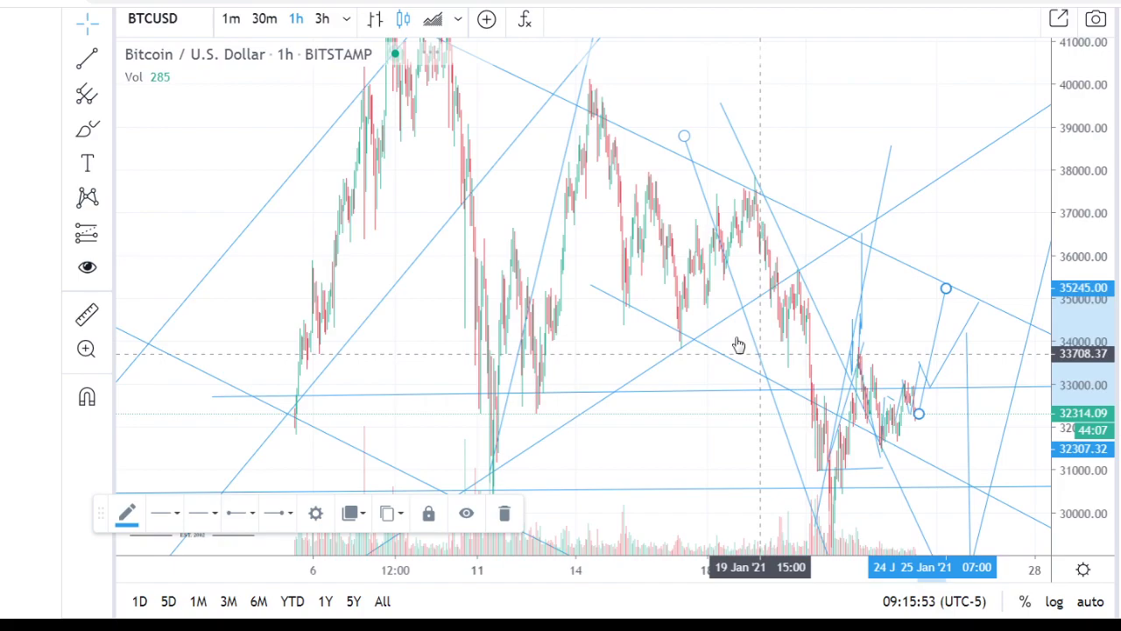
scroll(876, 263, up, 4)
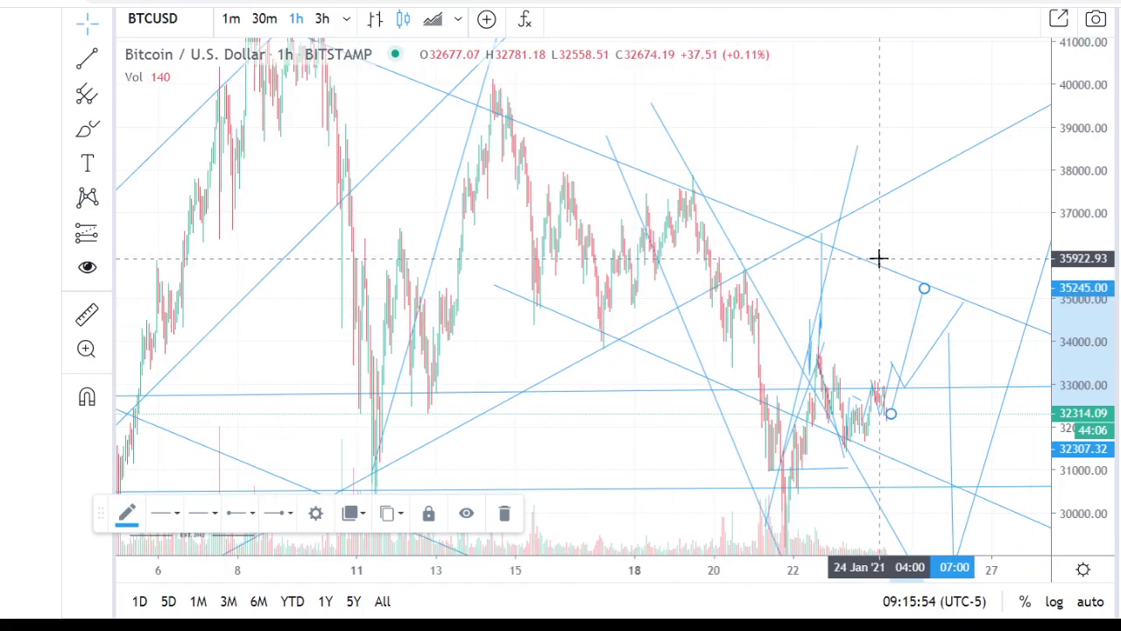
scroll(869, 264, up, 1)
drag(1060, 385, 1062, 494)
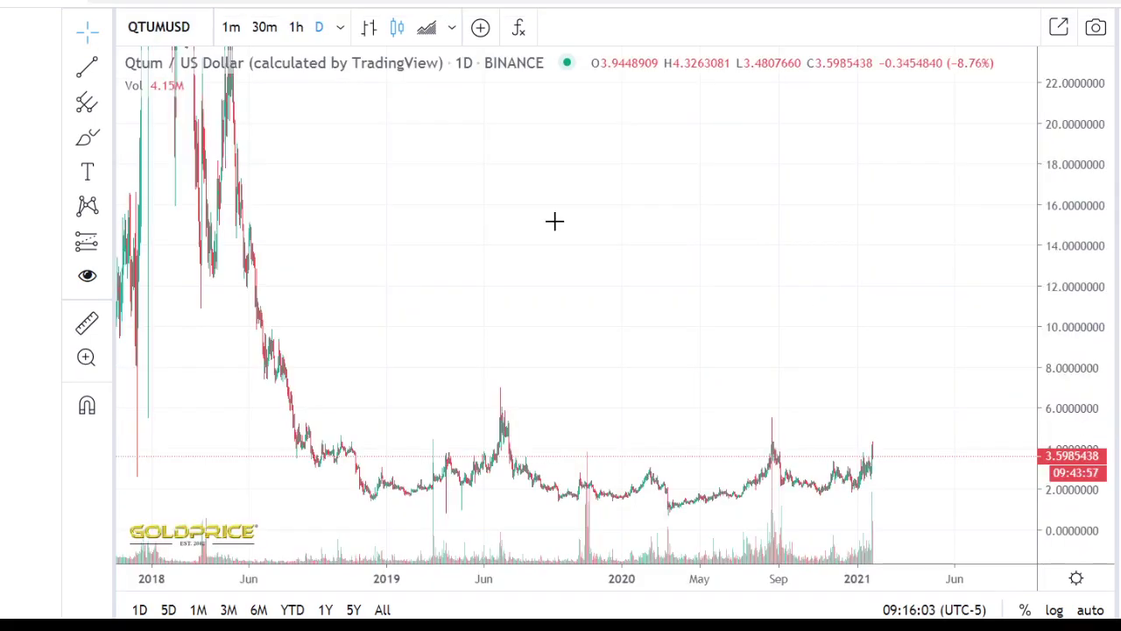
Step: On the QTUMUSD daily chart, draw a support trend line under the lows from about 0.85 in August 2018 to 1.375 in July 2021
scroll(636, 400, down, 2)
click(106, 66)
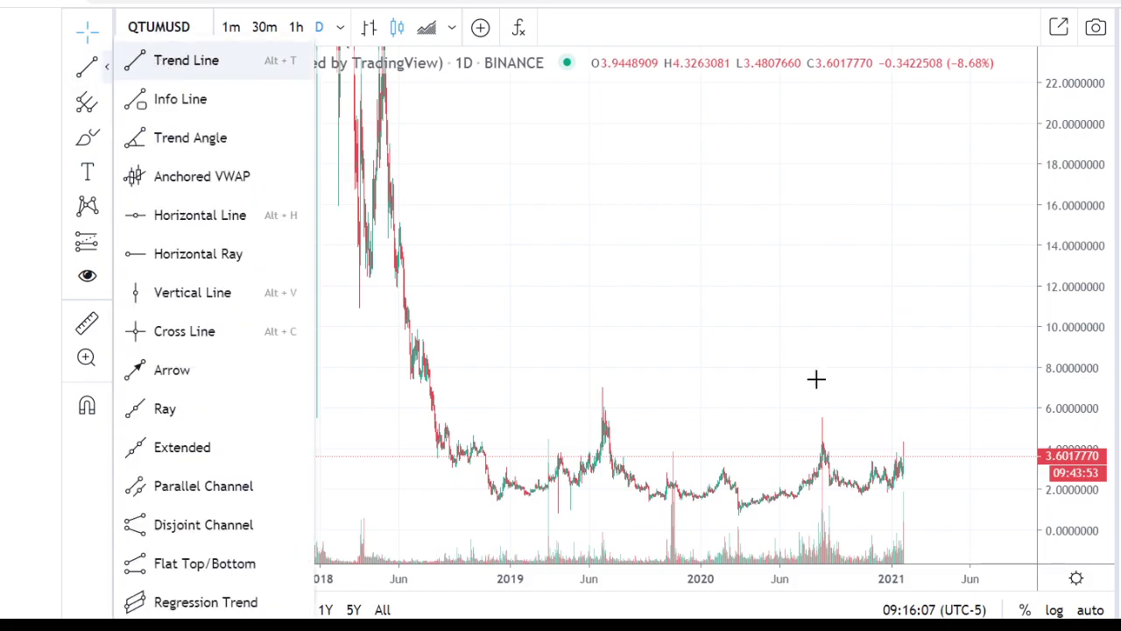
key(alt+t)
click(433, 511)
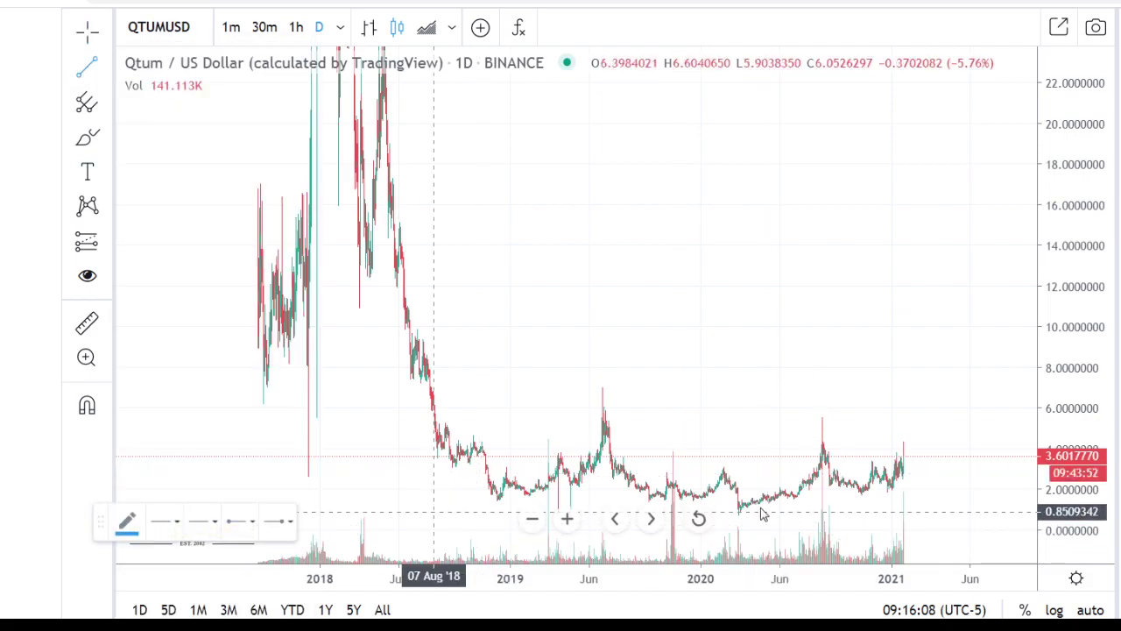
click(996, 502)
Step: Draw a nearly horizontal resistance trend line from about 6.47 in mid-2017 to about 6.7 in mid-2021
click(106, 66)
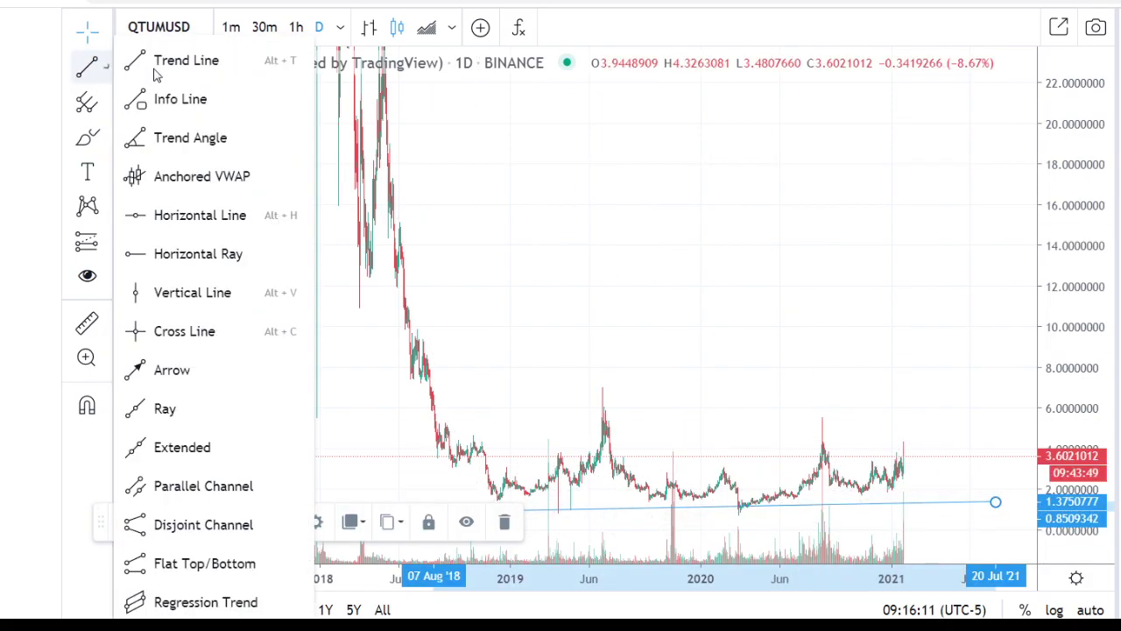
click(140, 73)
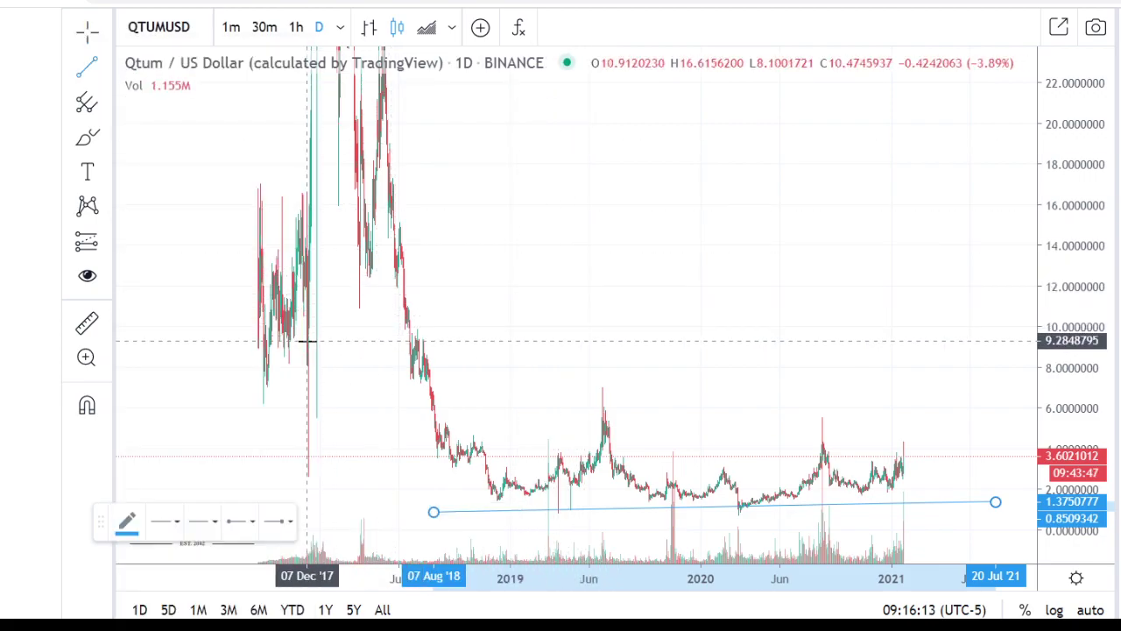
click(235, 398)
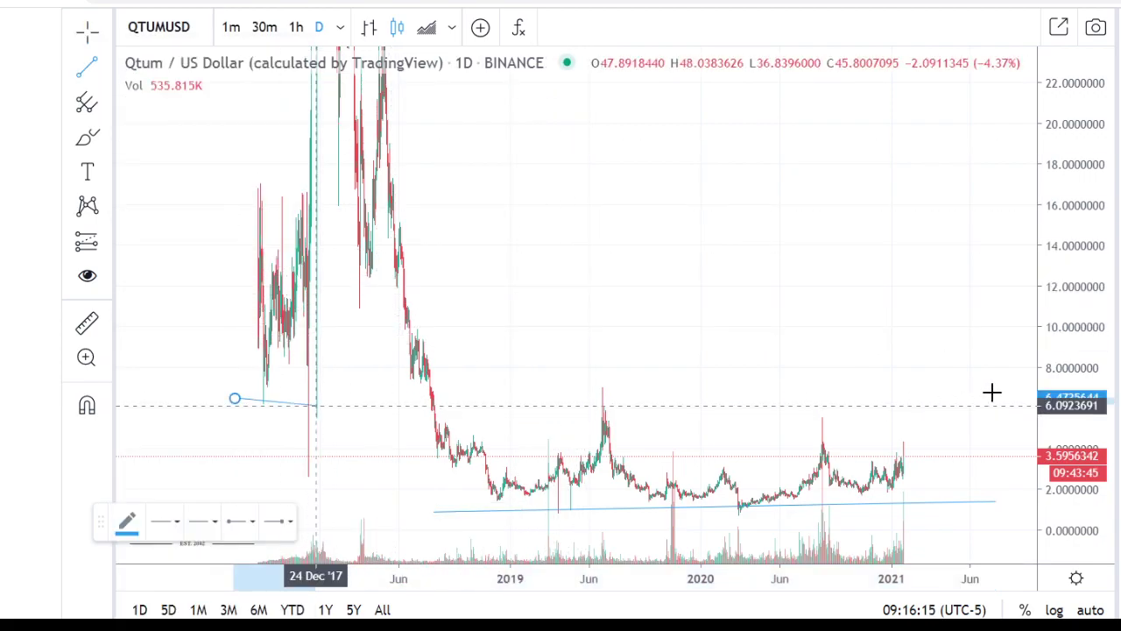
click(1003, 393)
click(804, 326)
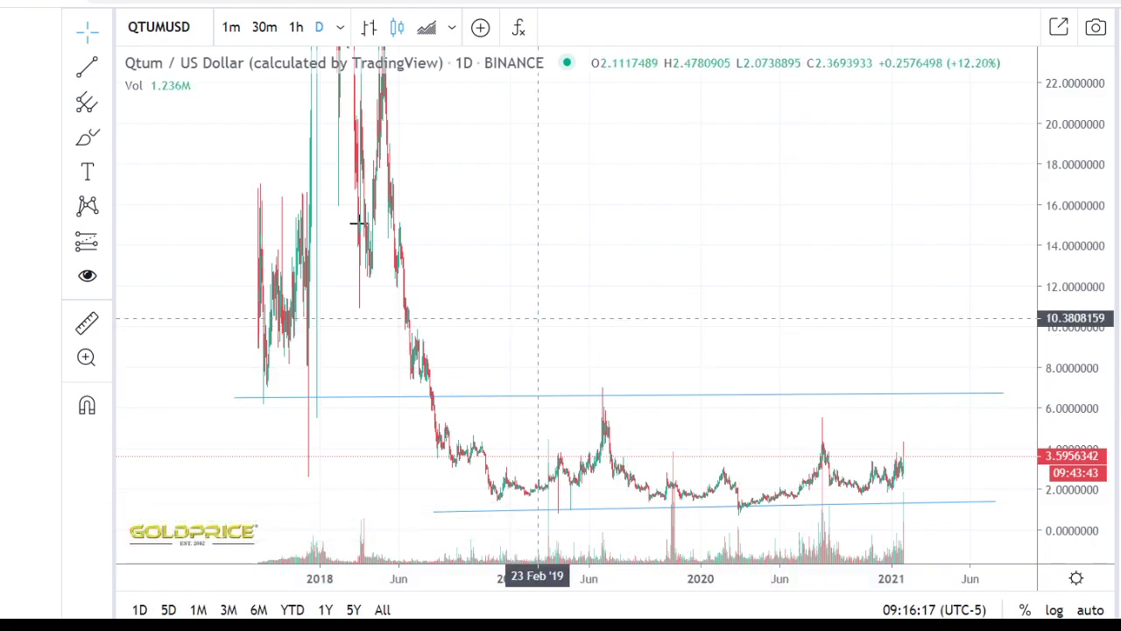
Step: Draw a rising support trend line under the recent lows from about 1.28 on 3 Nov '20 to about 5.7 in July 2021
click(106, 69)
click(175, 60)
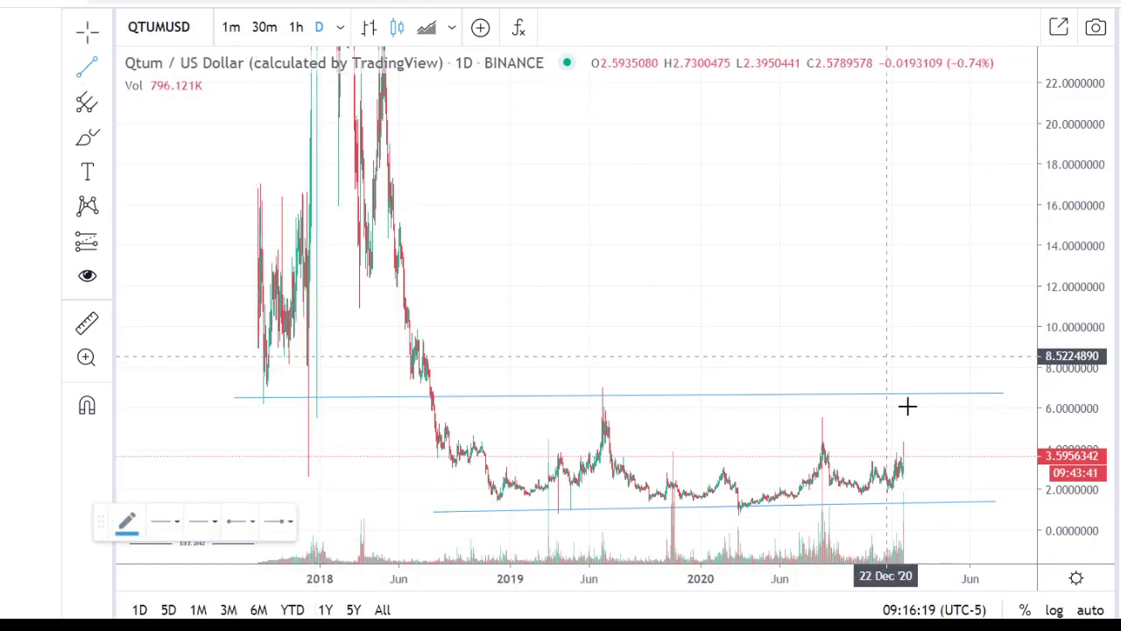
scroll(915, 466, up, 2)
scroll(906, 464, up, 4)
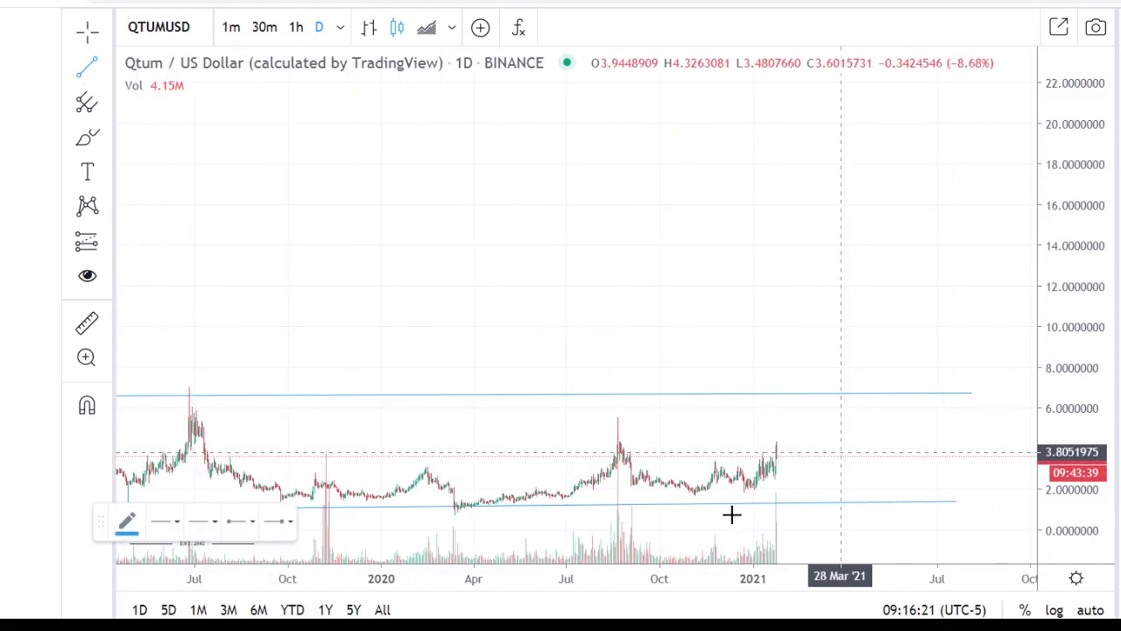
click(660, 504)
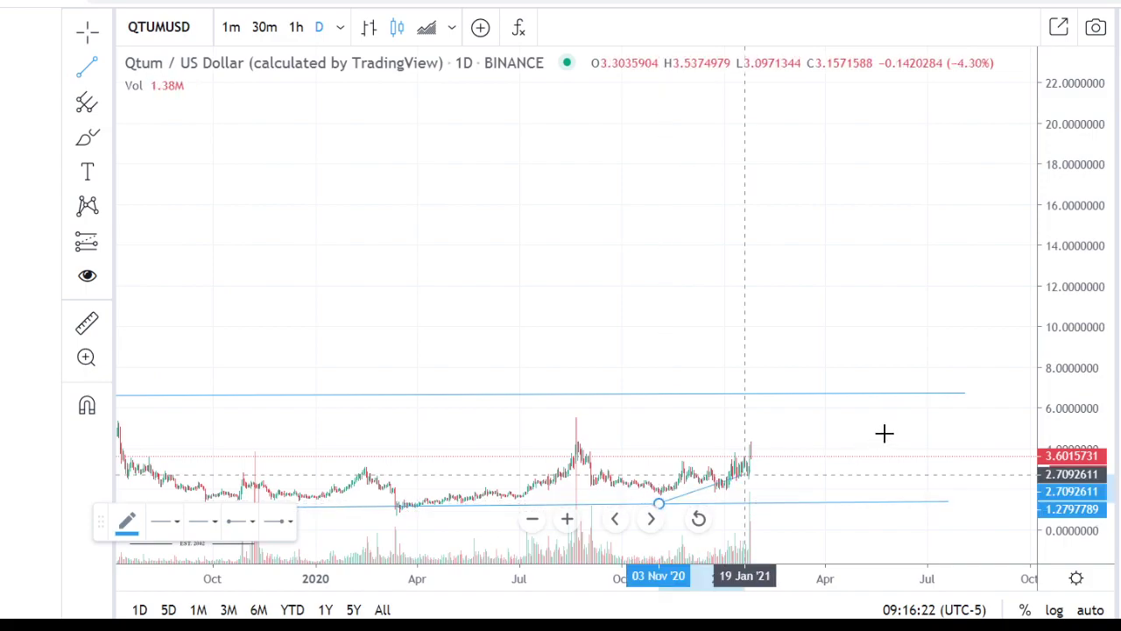
click(951, 412)
Step: Draw a projected pullback line from the latest high at about 4.23 on 23 Jan '21 to about 3.35 on 11 Feb '21
drag(1068, 488, 1069, 322)
drag(734, 277, 809, 149)
scroll(768, 325, down, 6)
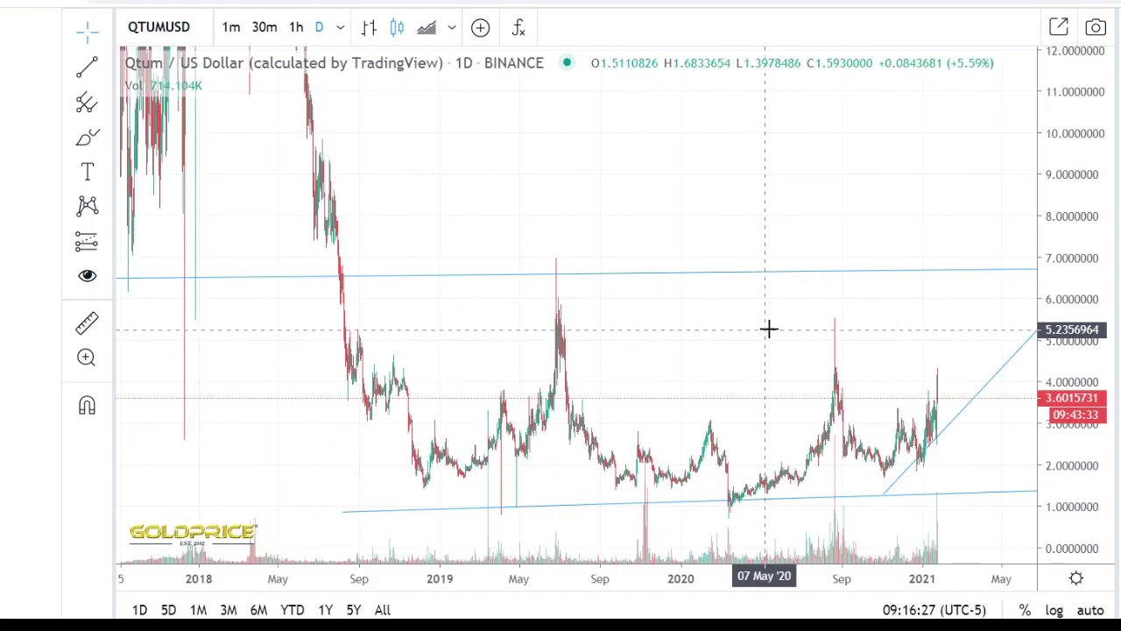
scroll(721, 262, down, 3)
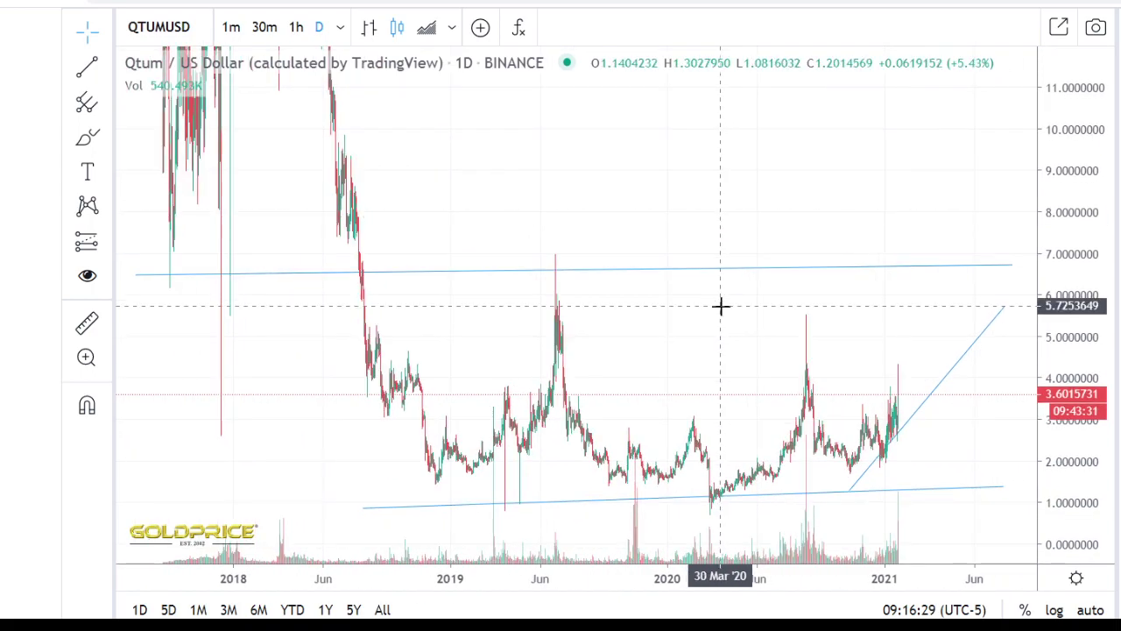
scroll(905, 368, up, 3)
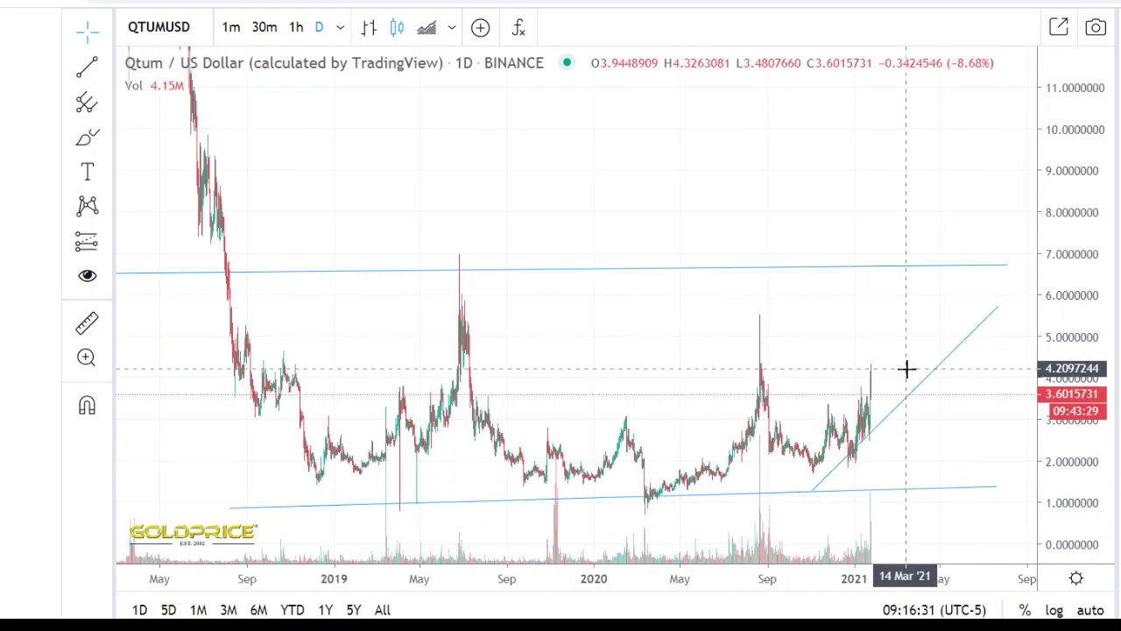
scroll(906, 369, up, 5)
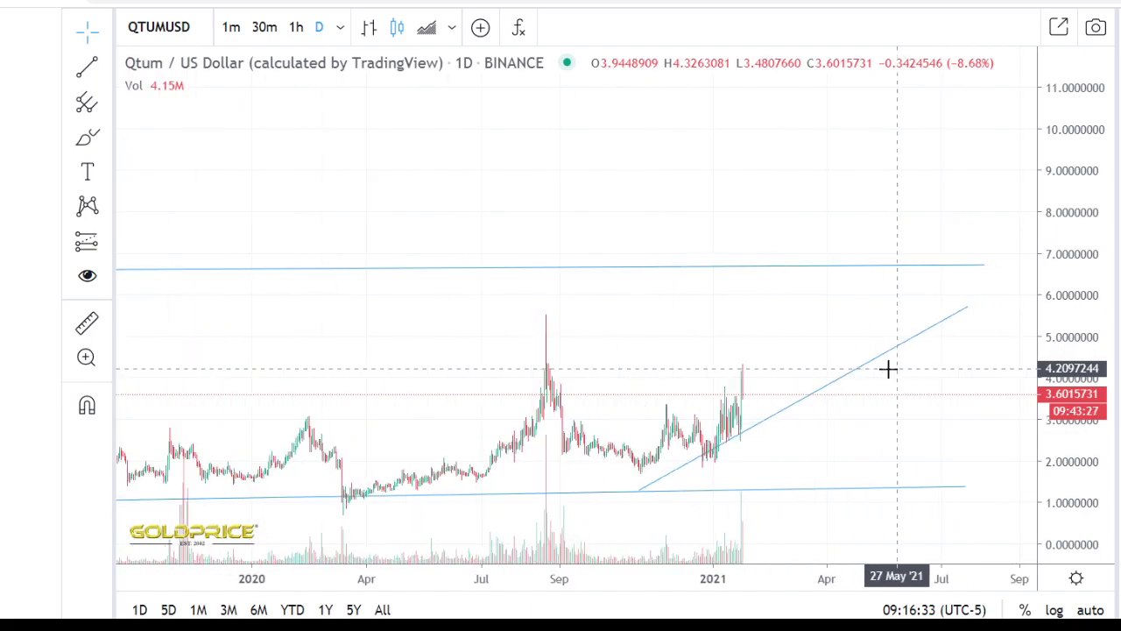
scroll(740, 411, up, 3)
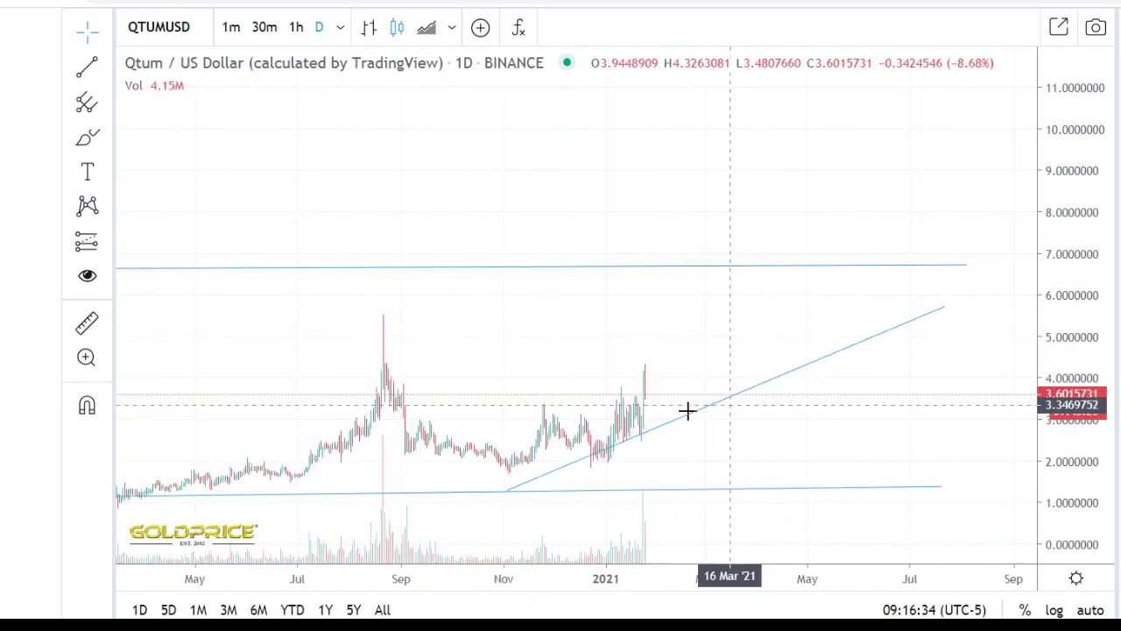
click(106, 67)
click(149, 58)
click(604, 368)
click(638, 404)
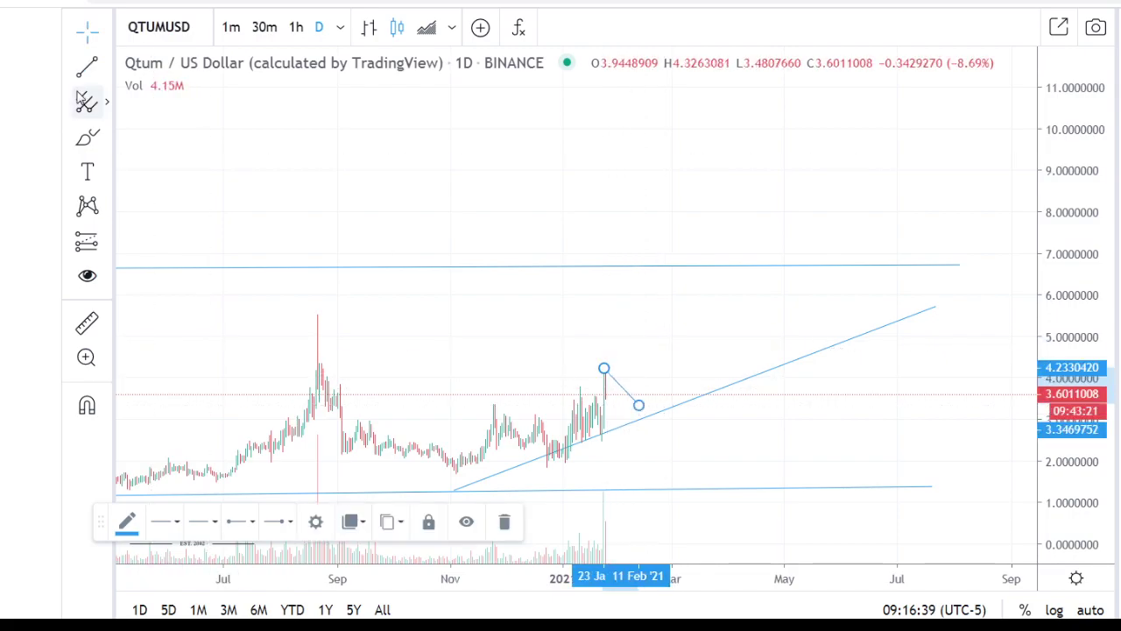
Step: Continue the projected path with a rebound to about 4.28 and a pullback from about 4.42 to 3.58 on the rising support line
click(106, 66)
click(149, 58)
click(655, 366)
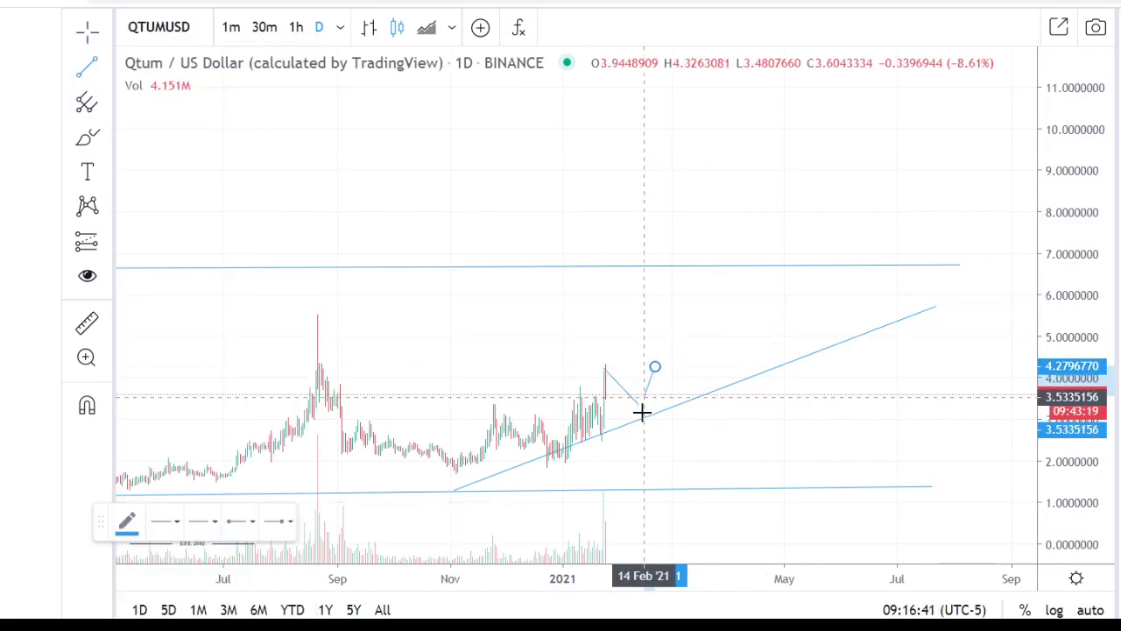
click(641, 412)
click(106, 66)
click(149, 56)
click(653, 360)
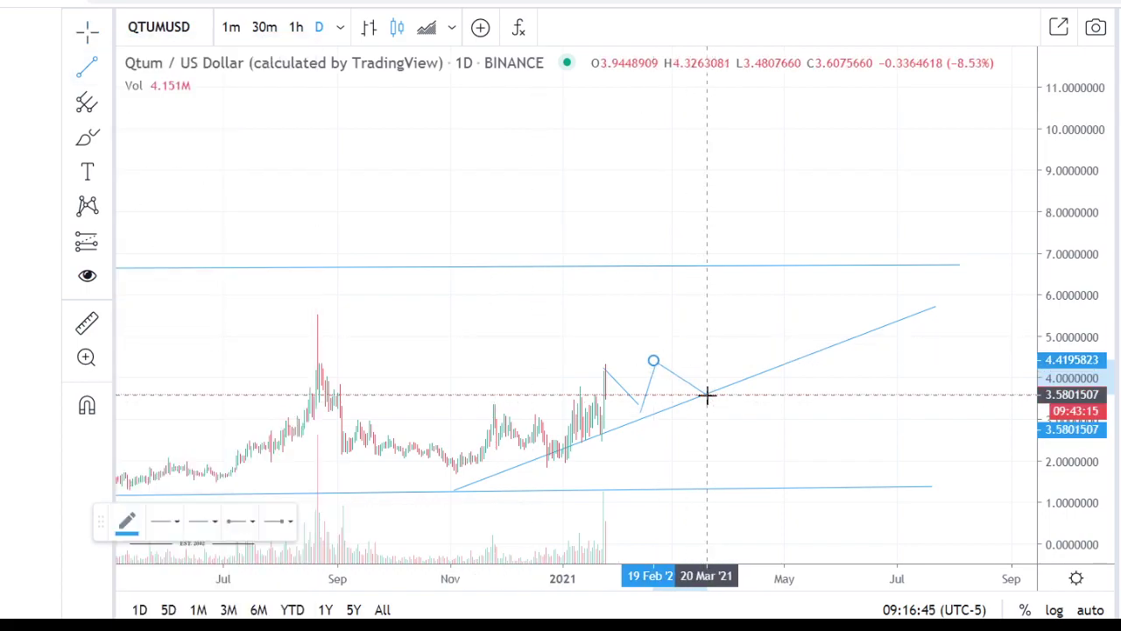
click(706, 396)
Step: Draw a projected rally line from about 3.58 on 20 Mar '21 up to the horizontal resistance at about 6.70
click(106, 67)
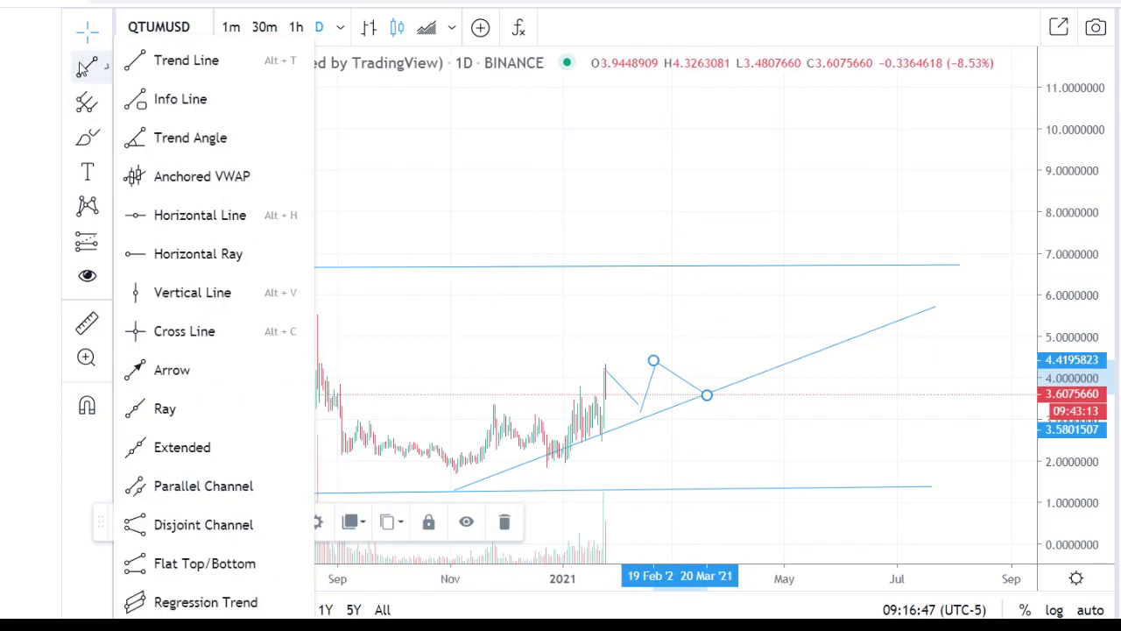
click(151, 61)
click(716, 266)
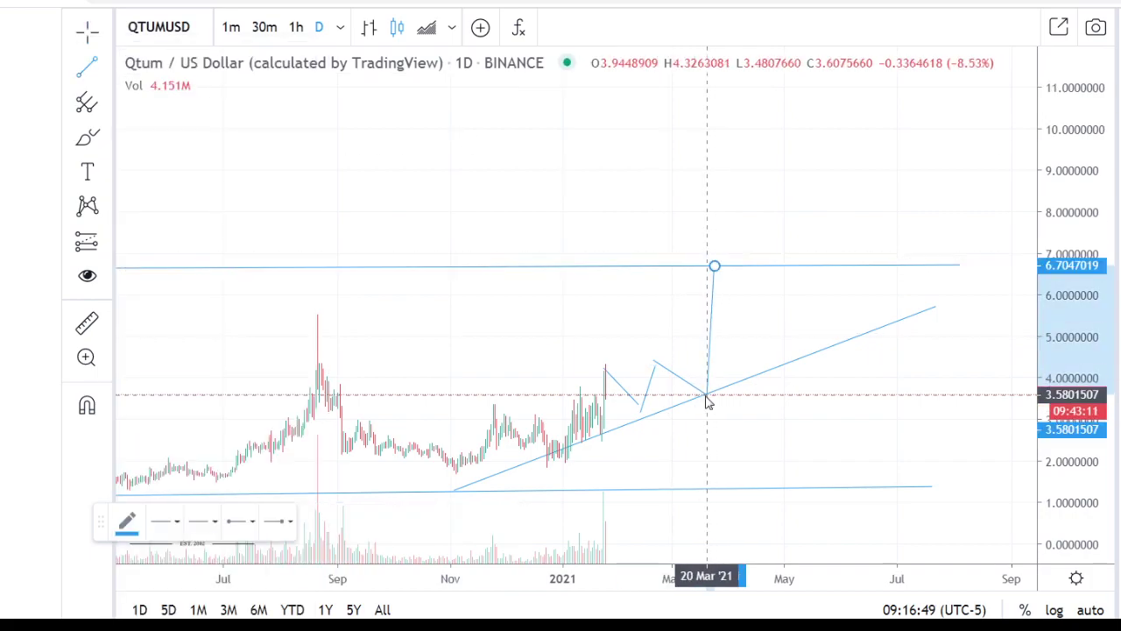
click(707, 395)
Step: Draw a projected pullback from the resistance to about 5.4, and extend the resistance and rising support lines to early September 2021
scroll(613, 332, down, 2)
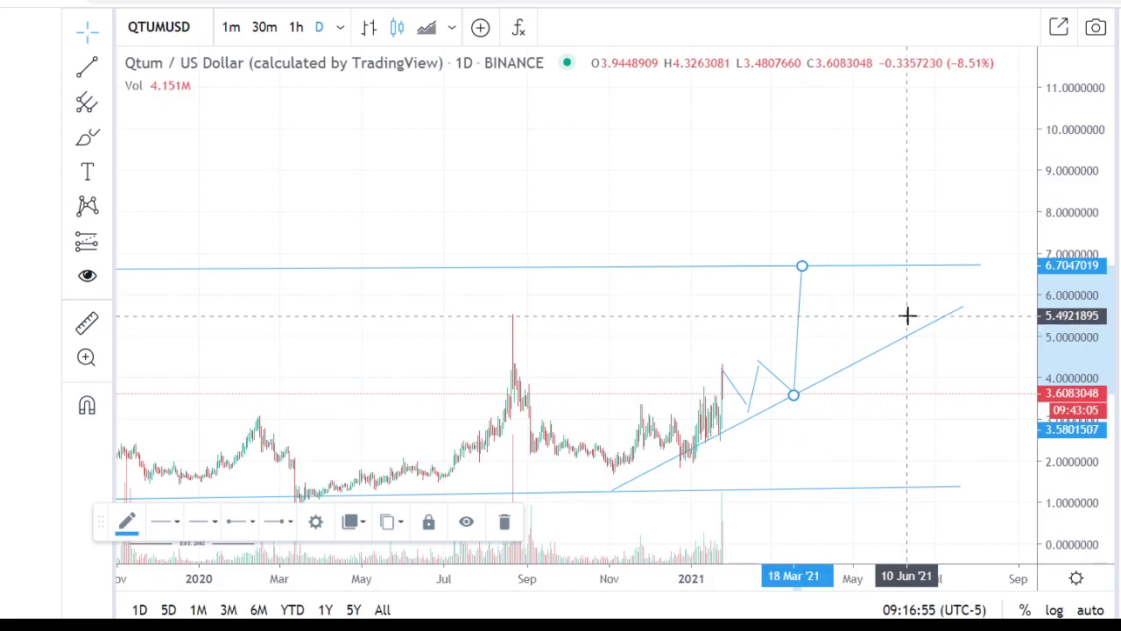
click(106, 66)
click(166, 58)
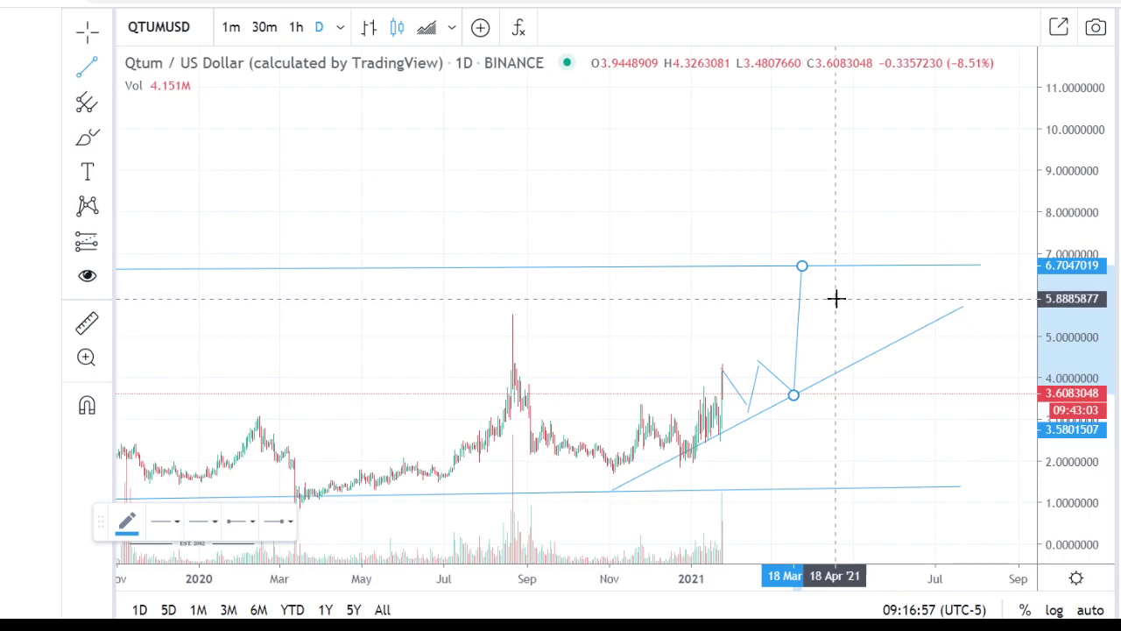
click(807, 265)
click(864, 316)
drag(958, 313, 1024, 261)
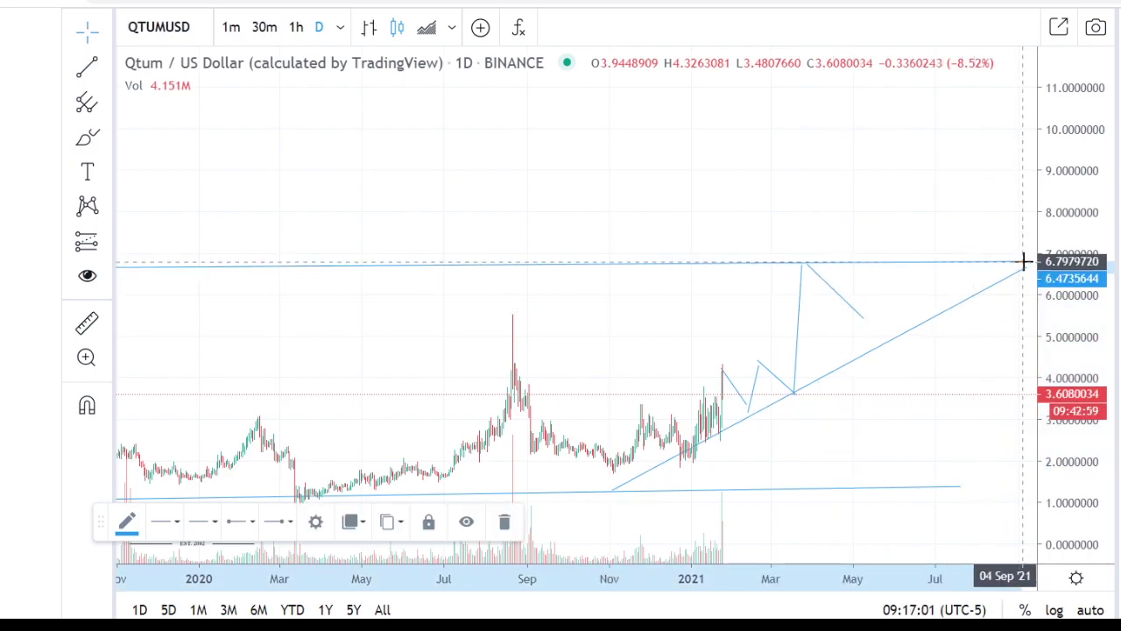
Step: Draw a descending resistance line across the August 2020 peak from about 8.64 on 17 May '19 to 2.41 on 15 Nov '21
scroll(861, 358, down, 6)
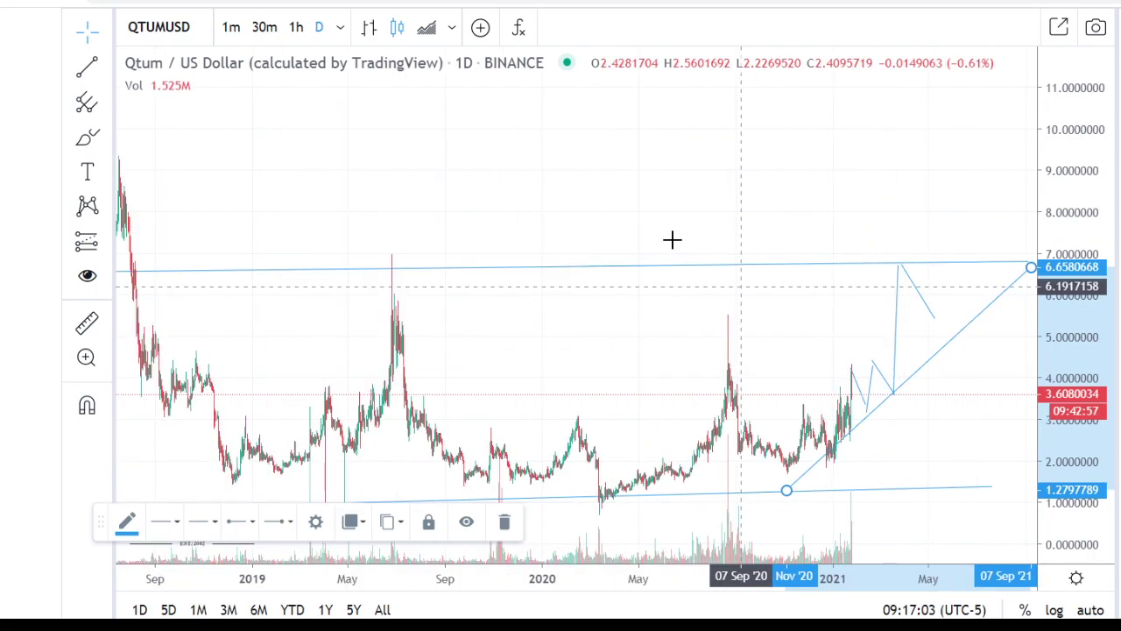
scroll(681, 217, down, 2)
drag(645, 210, 568, 202)
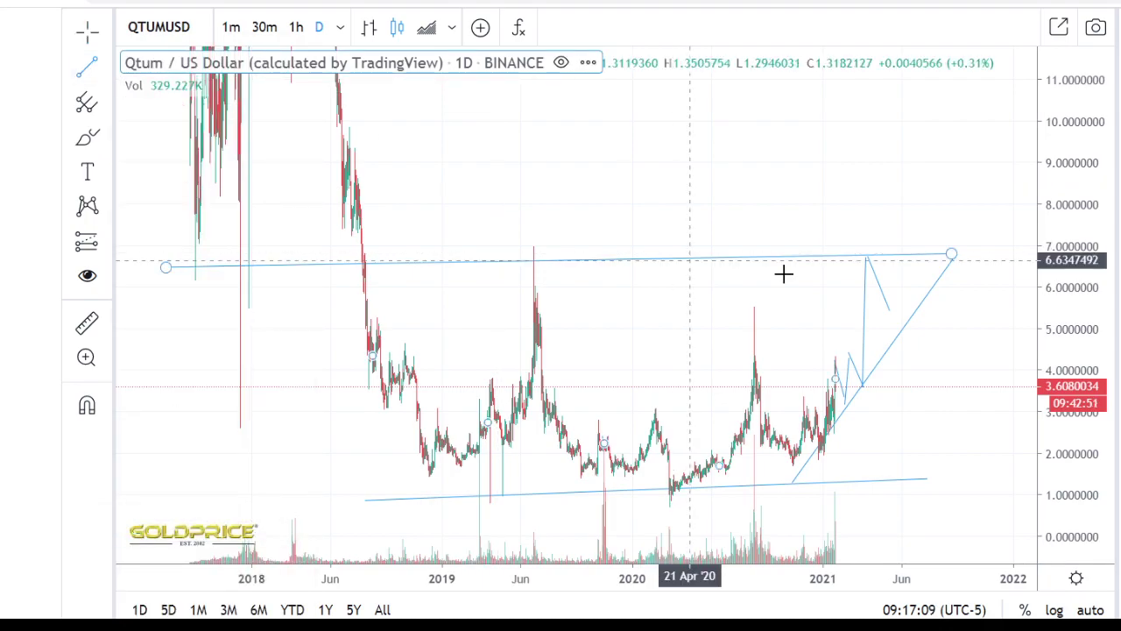
click(513, 177)
click(989, 435)
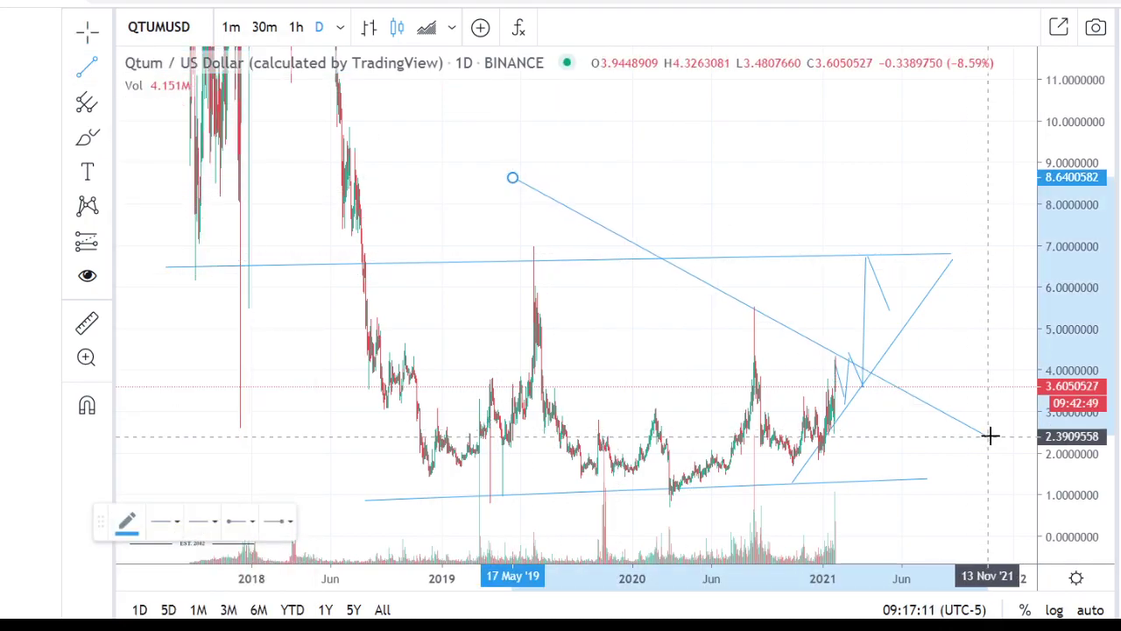
Step: Draw a second descending line over the mid-2019 peak to about 1.36 in December 2021, and move the upper line's start to about 9.95
click(114, 70)
click(140, 58)
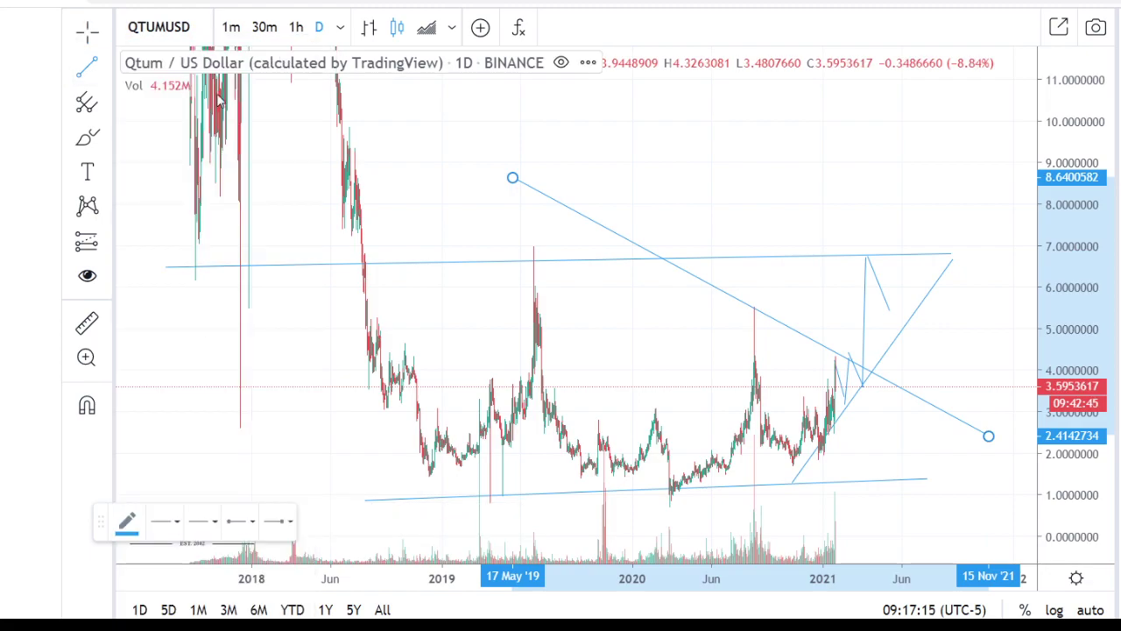
click(409, 190)
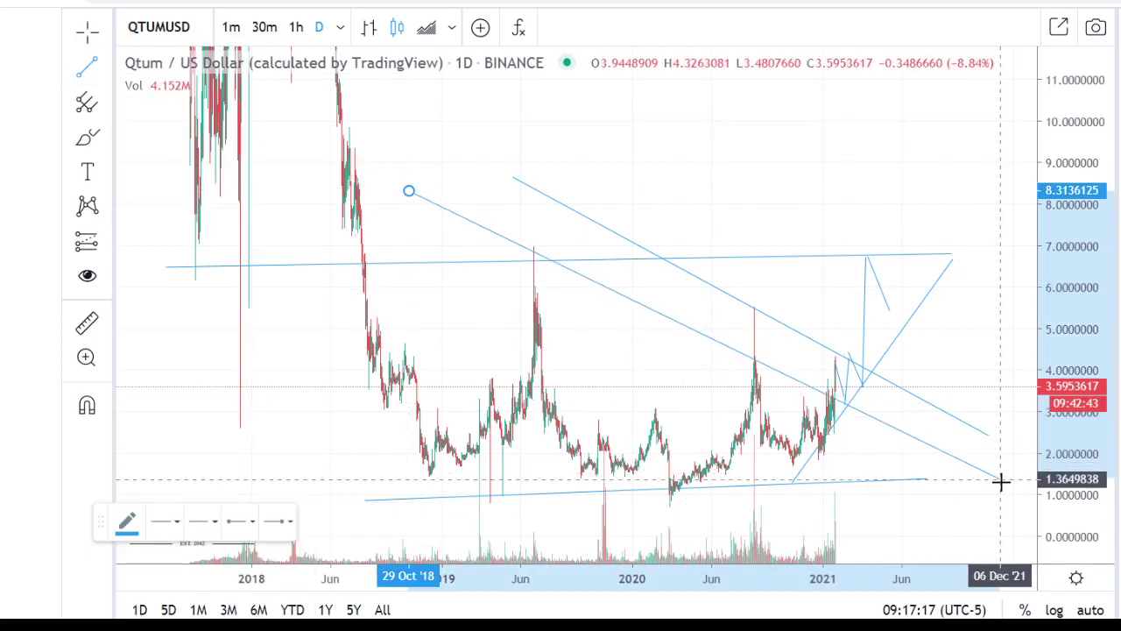
drag(409, 190, 403, 123)
Step: Examine the latest QTUM candles against the descending lines, rising support and projected path, both close up and across the full price history
scroll(801, 352, up, 4)
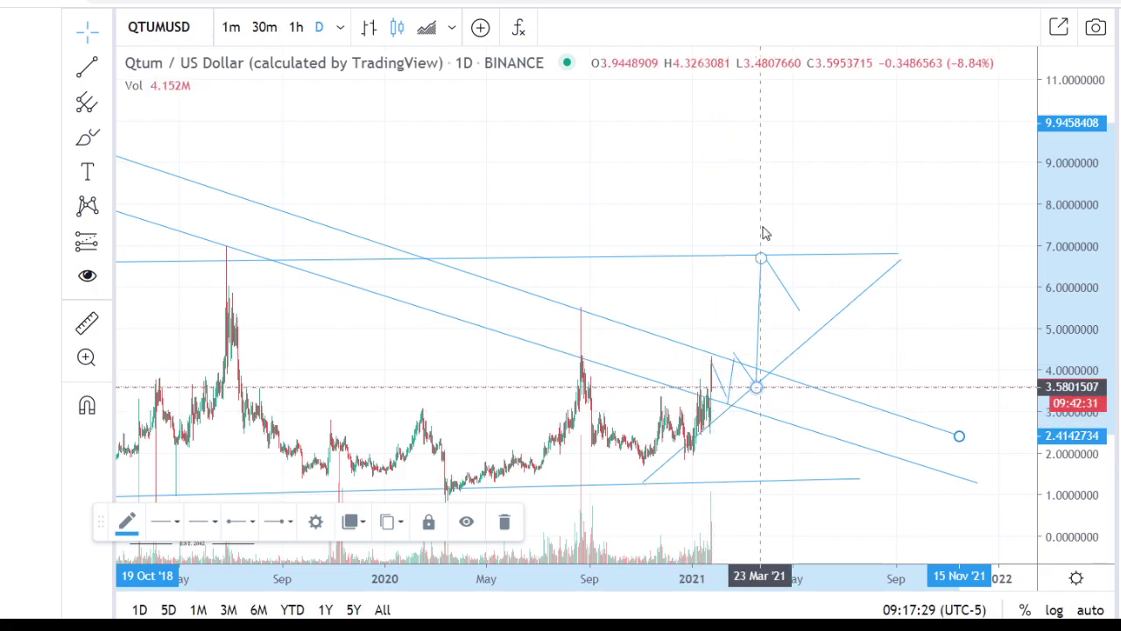
drag(1058, 417, 1058, 306)
drag(917, 376, 929, 318)
scroll(781, 397, up, 1)
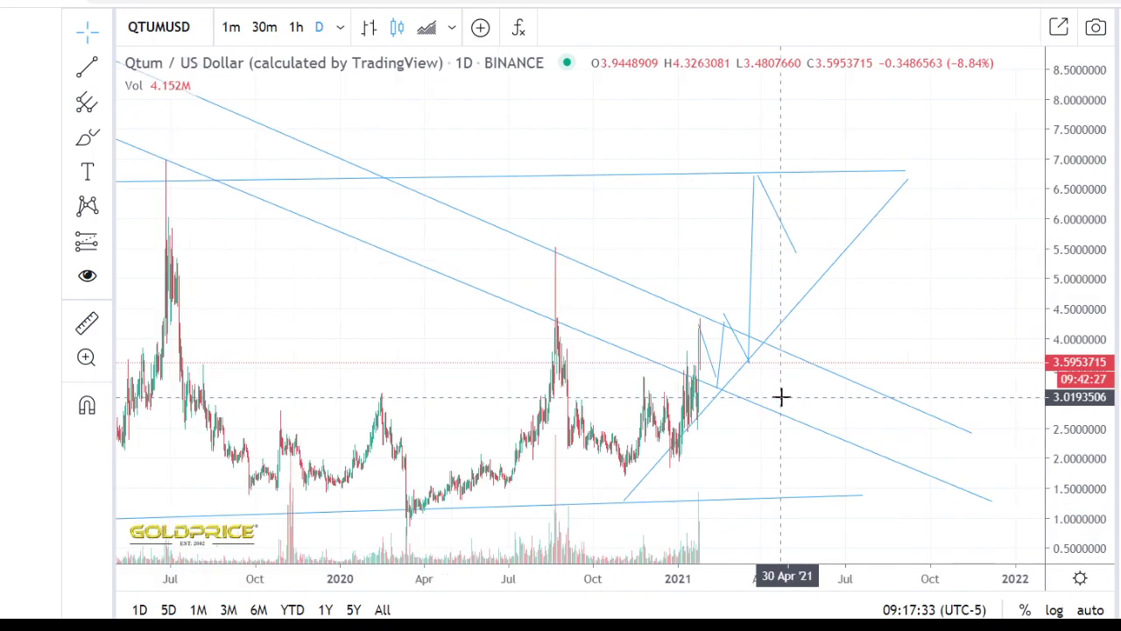
scroll(569, 451, up, 2)
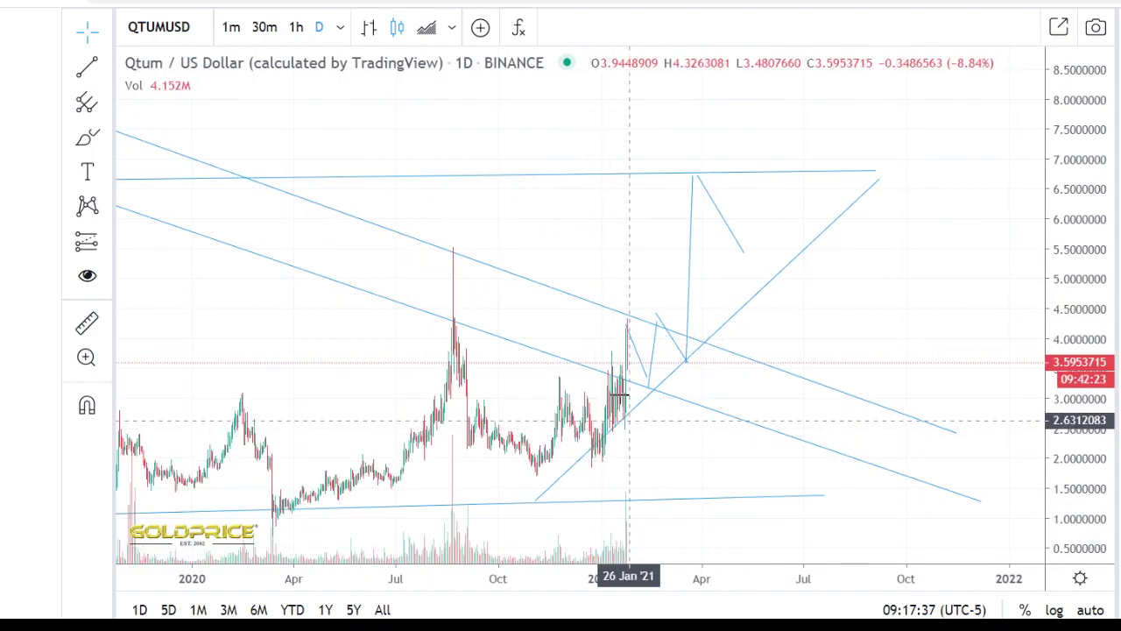
scroll(718, 372, down, 4)
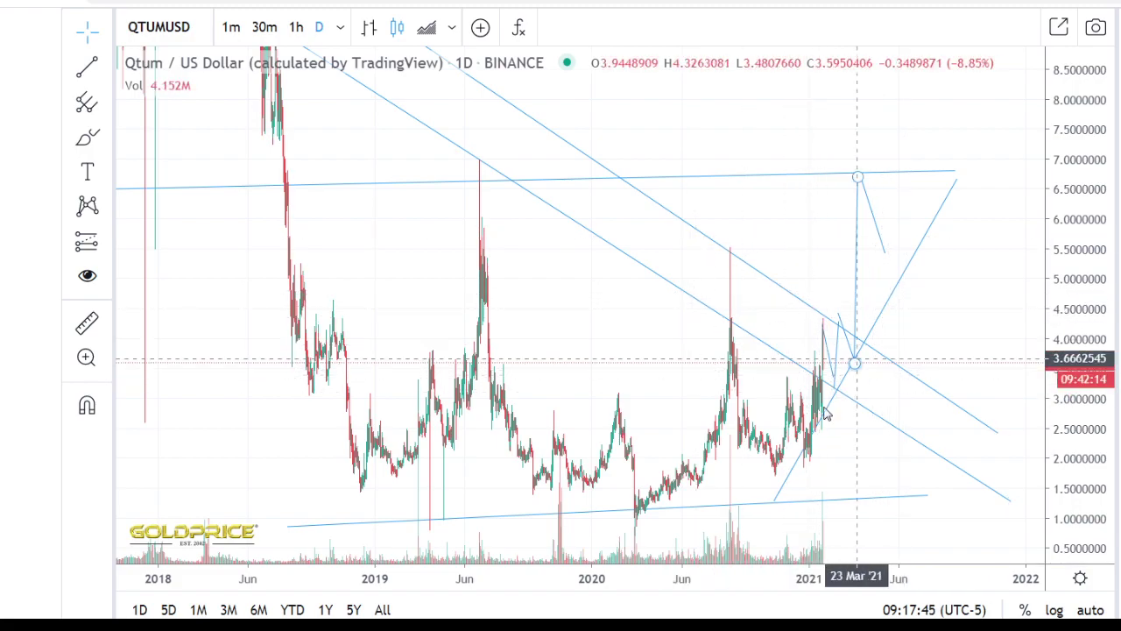
drag(1073, 279, 1054, 507)
drag(741, 292, 743, 420)
scroll(877, 411, down, 2)
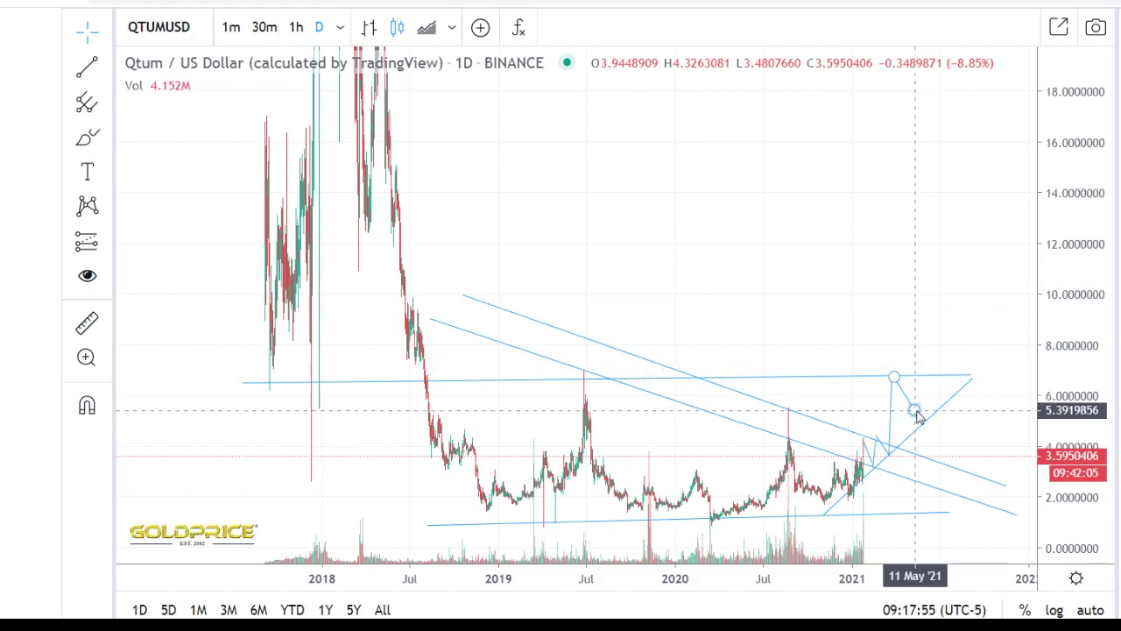
Step: Extend the projected path with a rebound from about 5.39 to 6.92 and a pullback from about 6.69 to 6.04
click(105, 68)
click(131, 72)
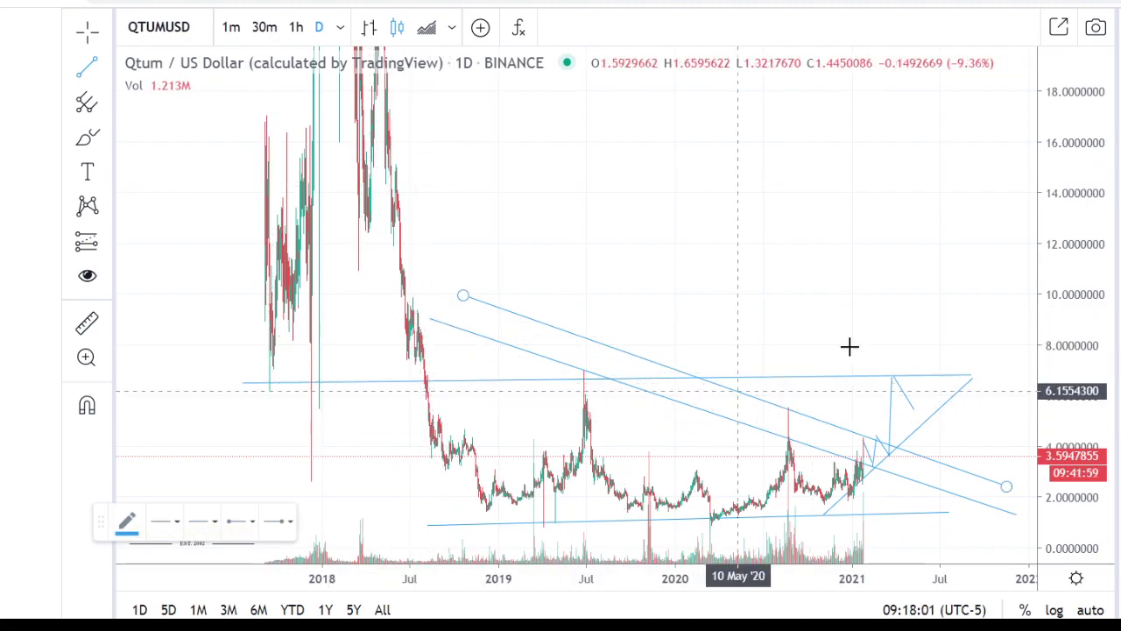
click(918, 373)
click(911, 410)
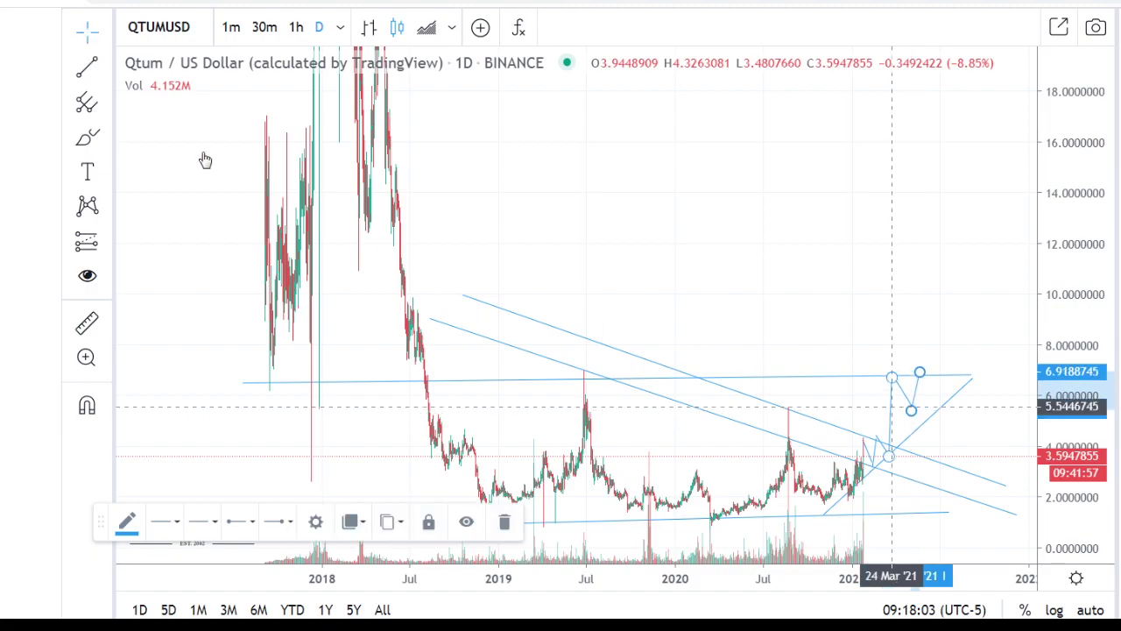
click(106, 67)
key(alt+t)
click(914, 378)
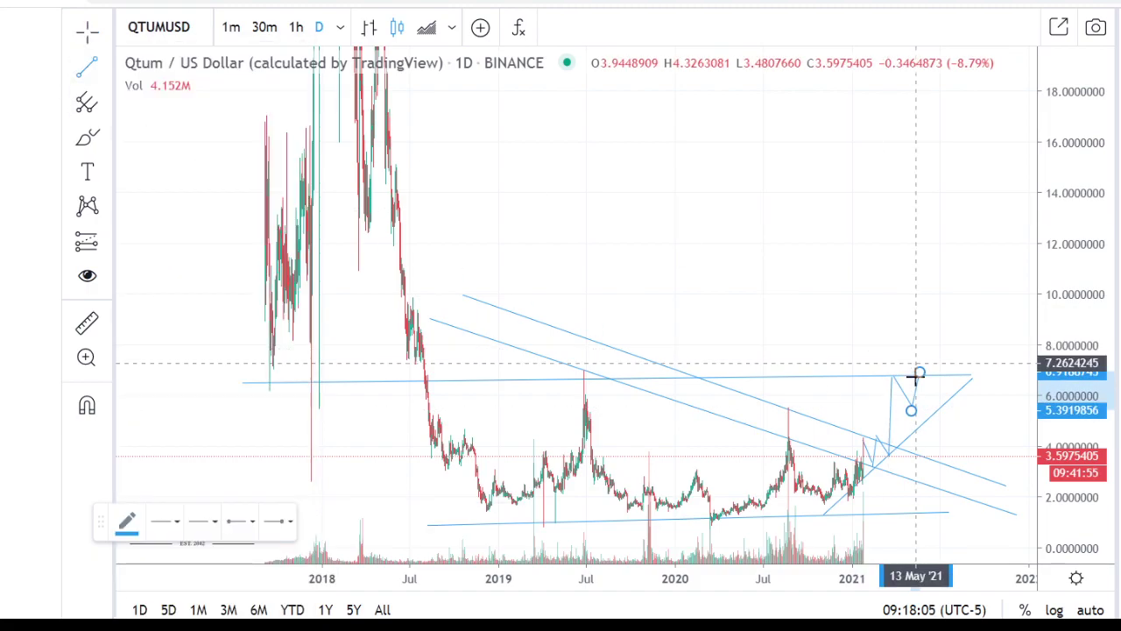
Step: Draw a projected breakout line from about 6.04 on 22 Jul '21 up to about 12.99 in September 2021
click(106, 68)
click(166, 21)
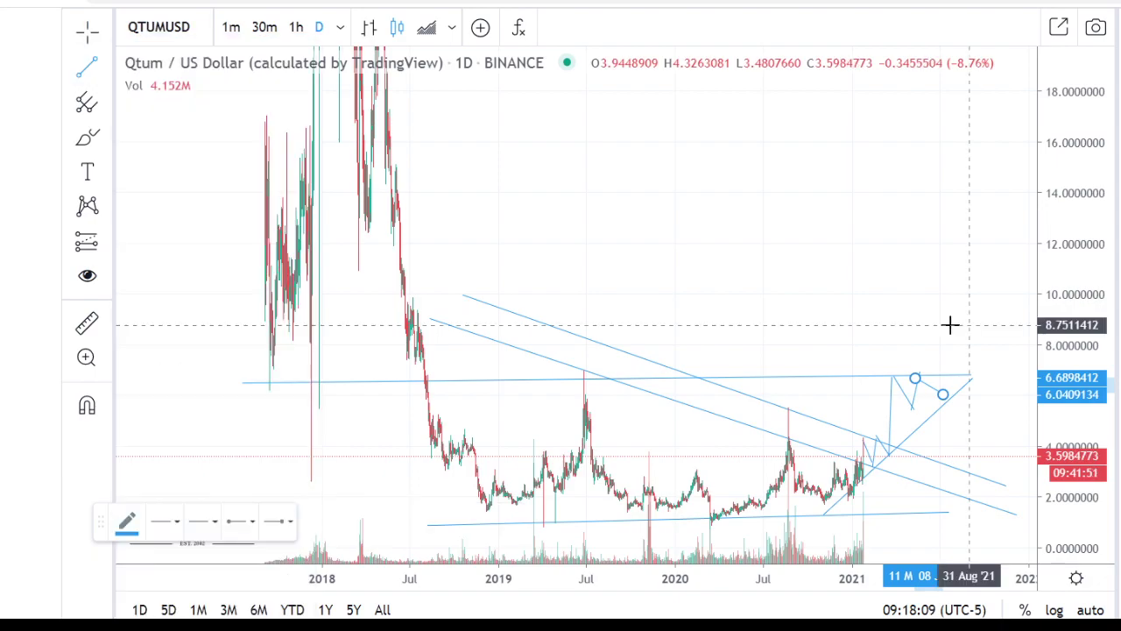
click(976, 217)
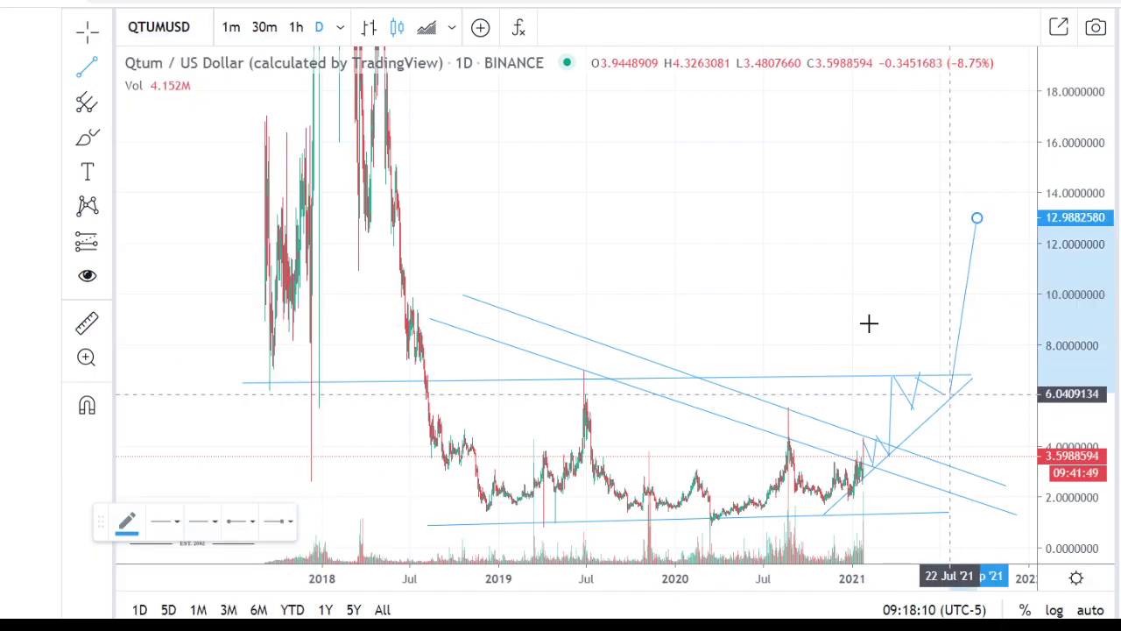
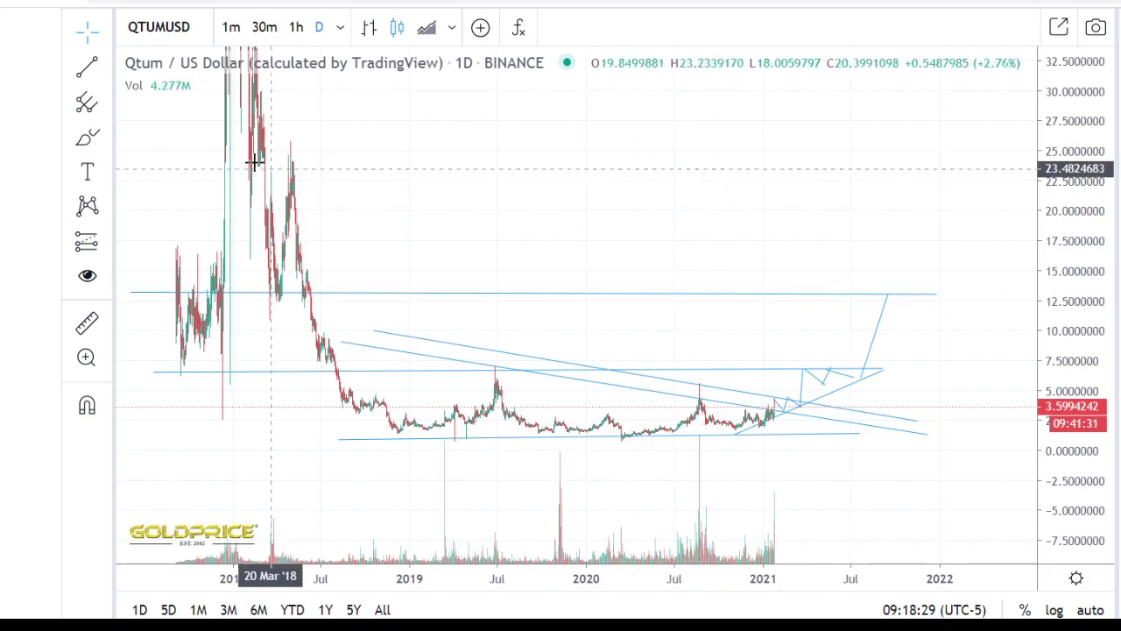
Step: Draw a projected decline from about 12.98 on 4 Oct '21 down to about 6.93 on 13 Dec '21
click(105, 66)
click(185, 60)
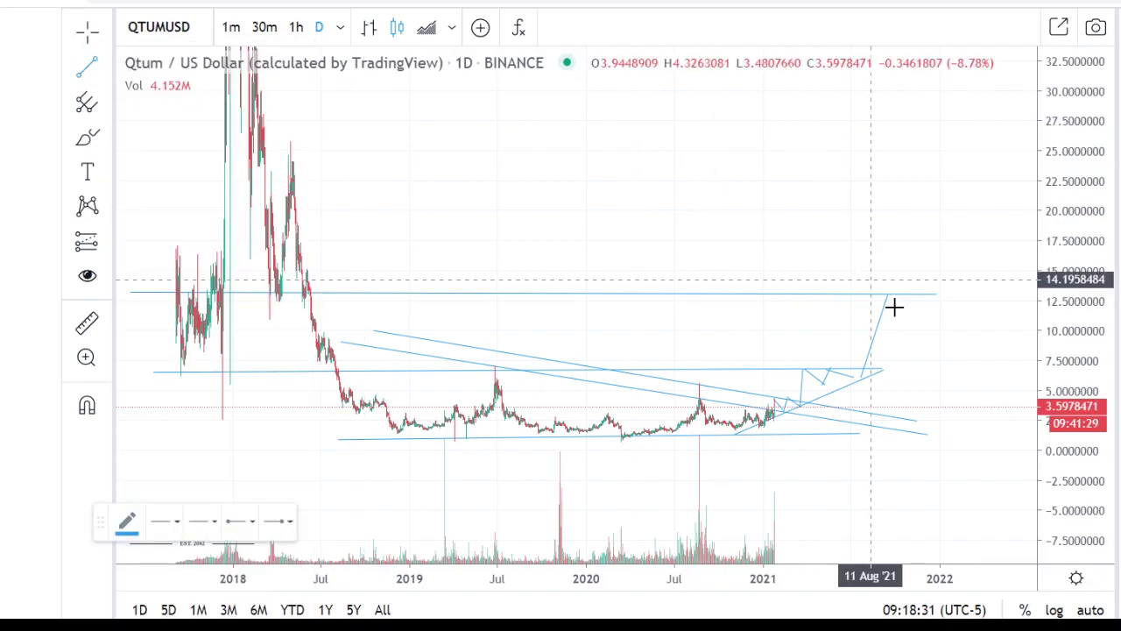
click(897, 294)
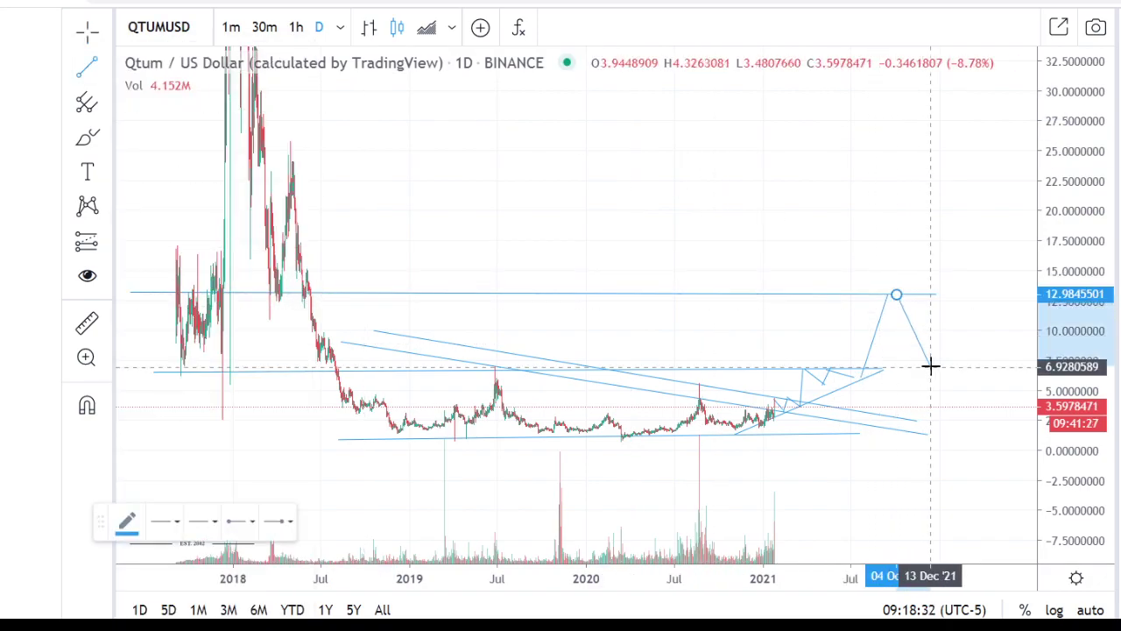
click(931, 366)
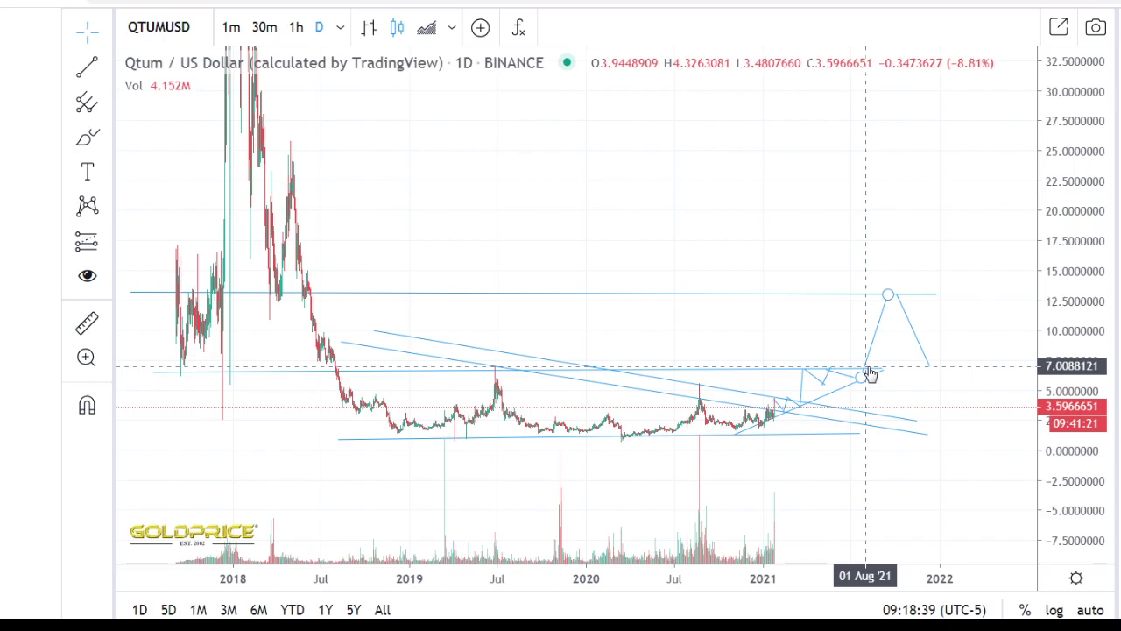
key(ctrl+z)
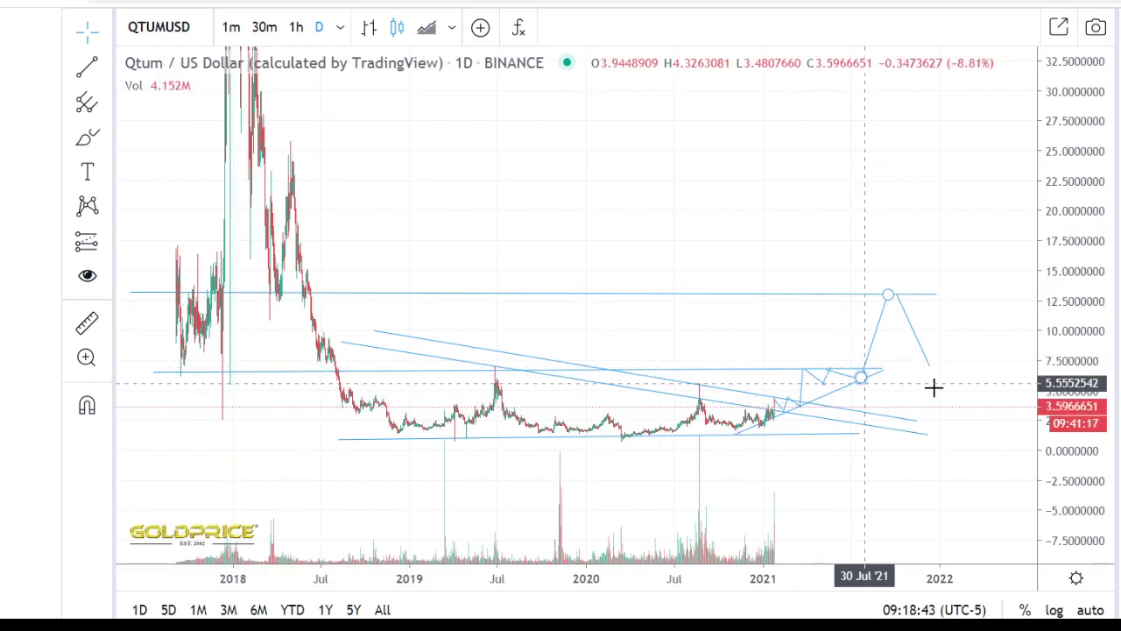
Step: Set the rising support's end to about 6.52 in September 2021, and shift the lower resistance line to run from 11 Sep '17 to about 6.77 on 25 Dec '21
click(782, 369)
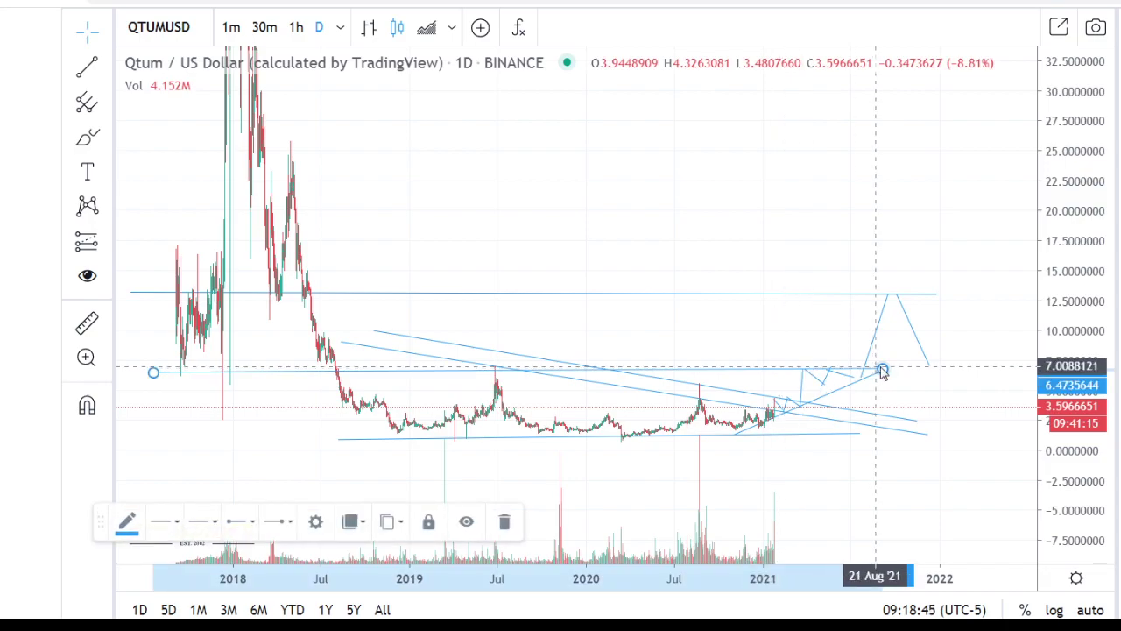
mouse_move(883, 370)
mouse_down()
mouse_move(971, 365)
mouse_move(881, 370)
mouse_up()
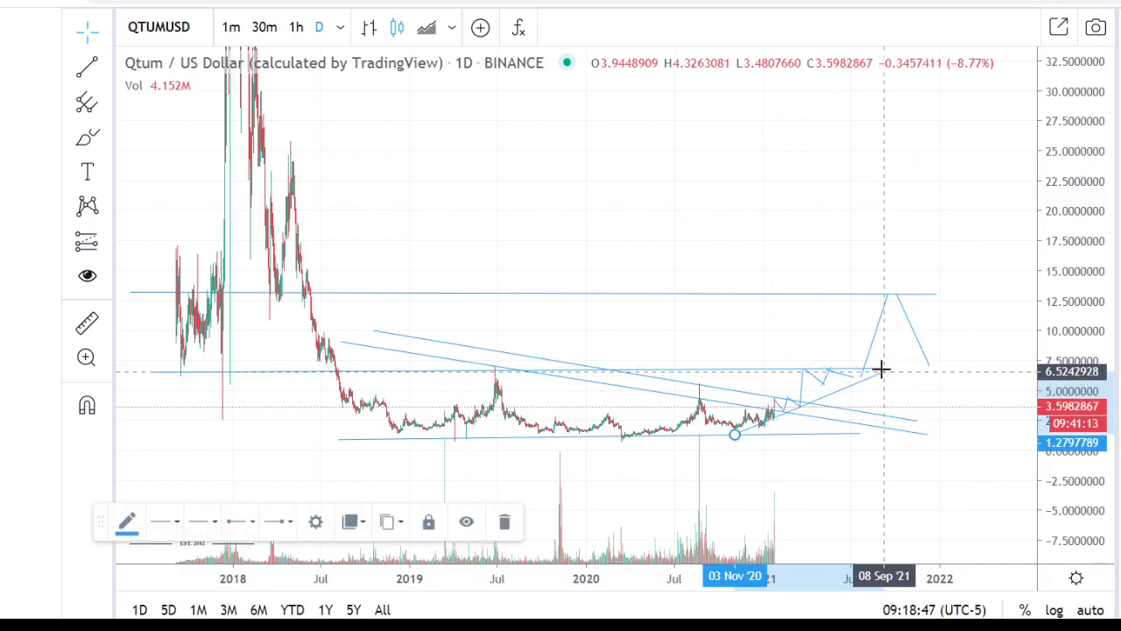
drag(772, 371, 809, 370)
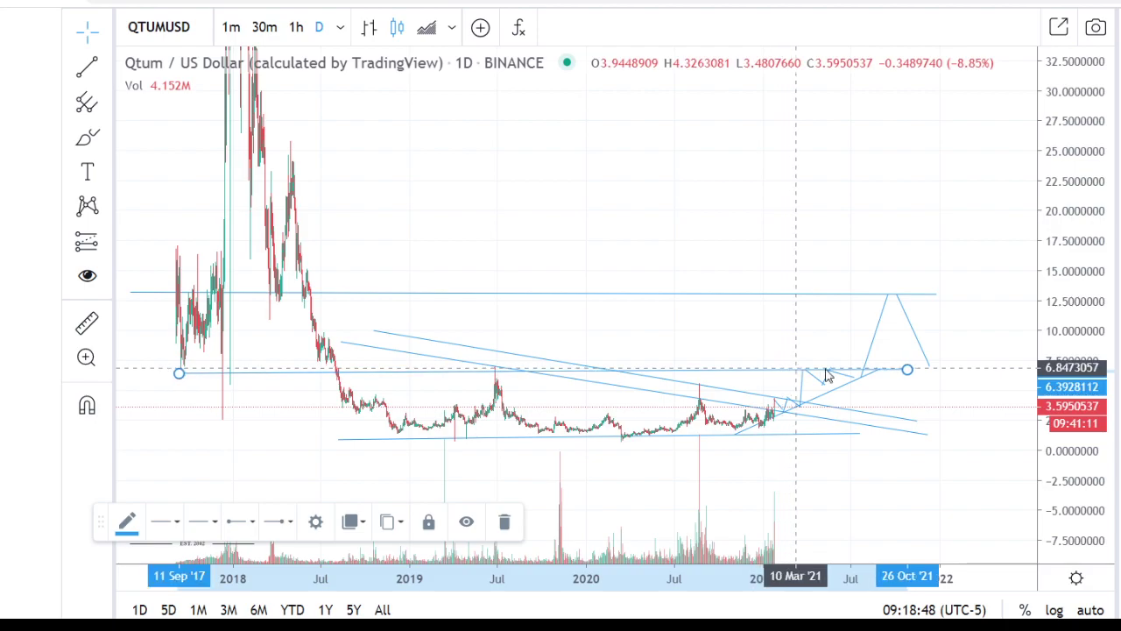
click(933, 369)
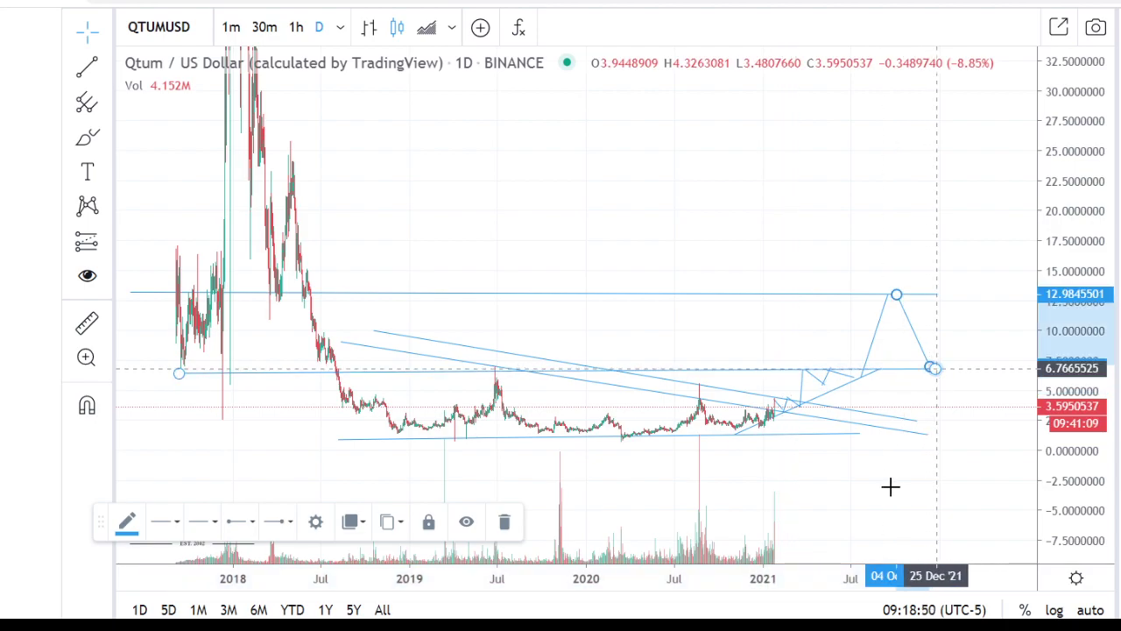
Step: Switch the QTUMUSD chart to the weekly interval
drag(630, 263, 623, 288)
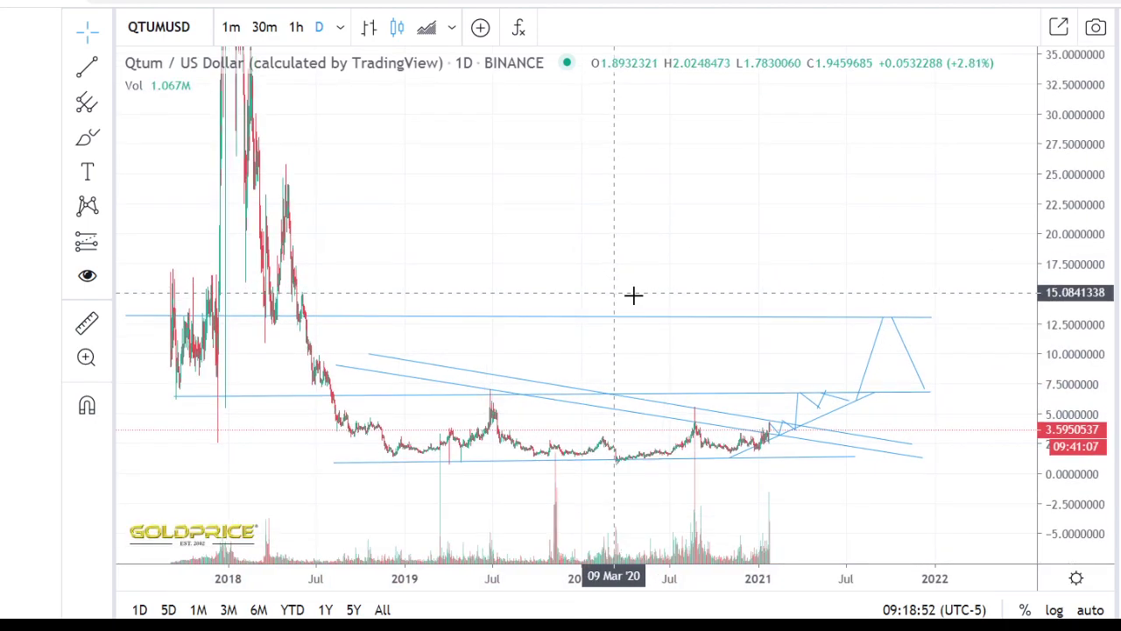
click(341, 28)
click(382, 318)
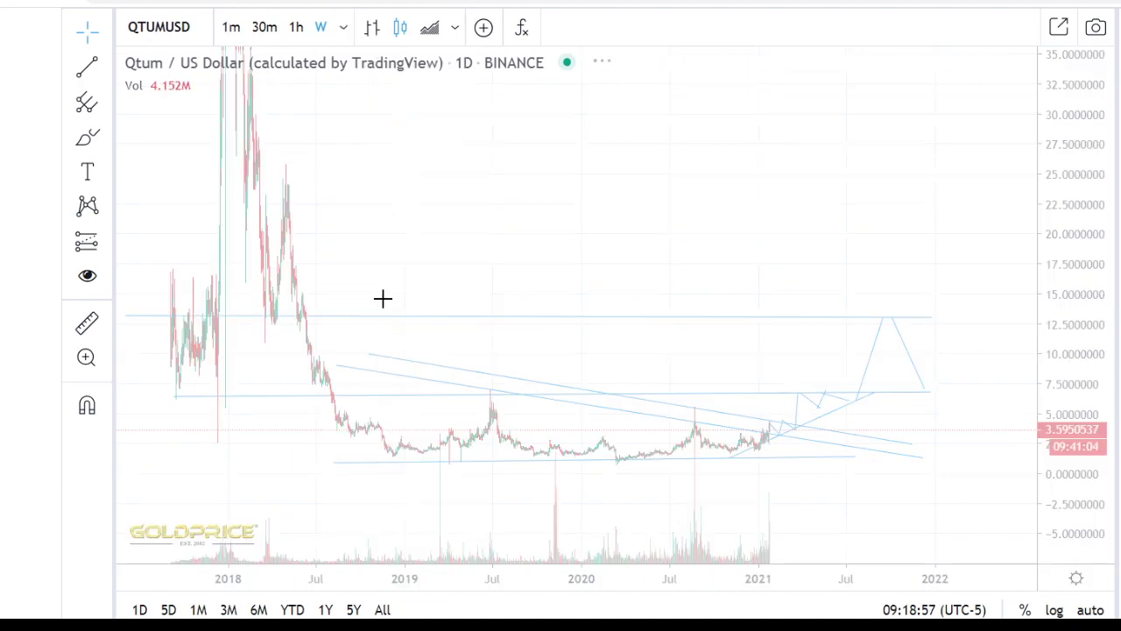
Step: Draw a projected rebound from about 7.33 on 29 Nov '21 up to about 9.87 in February 2022
scroll(744, 330, up, 5)
drag(704, 368, 959, 385)
scroll(959, 383, up, 4)
drag(1058, 257, 1059, 415)
drag(618, 275, 1007, 411)
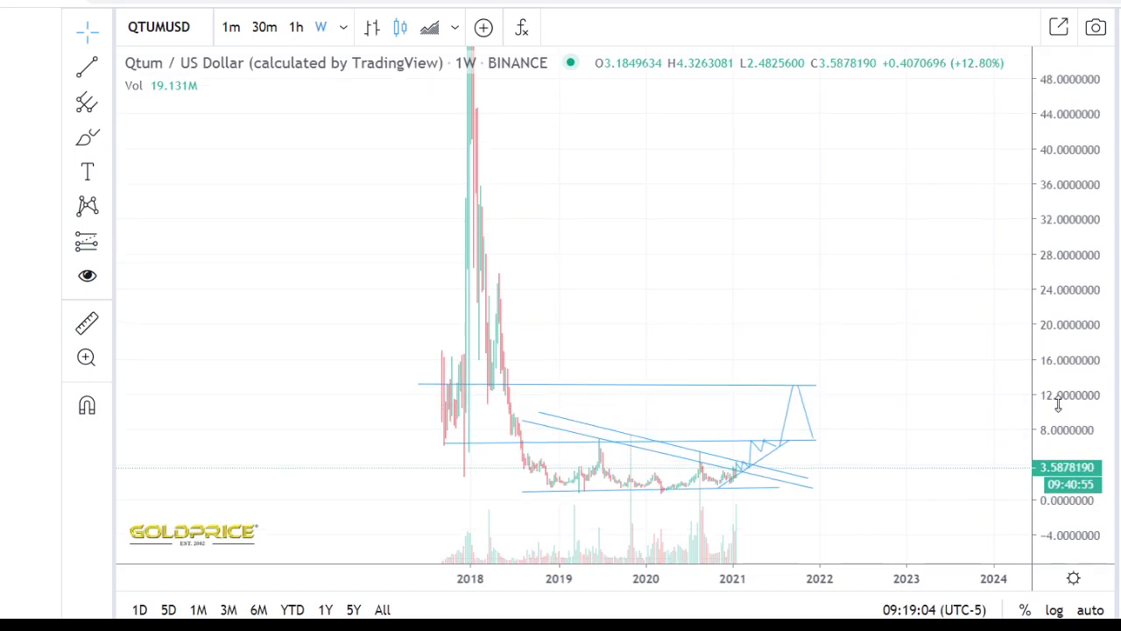
drag(944, 355, 945, 333)
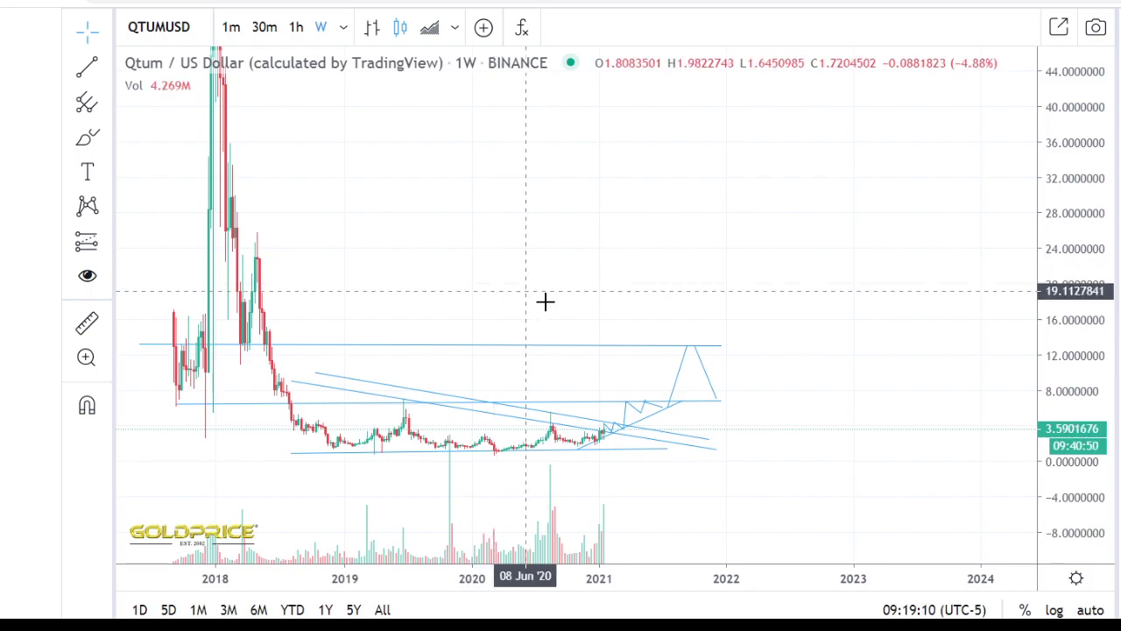
drag(824, 451, 913, 442)
drag(1056, 505, 1062, 472)
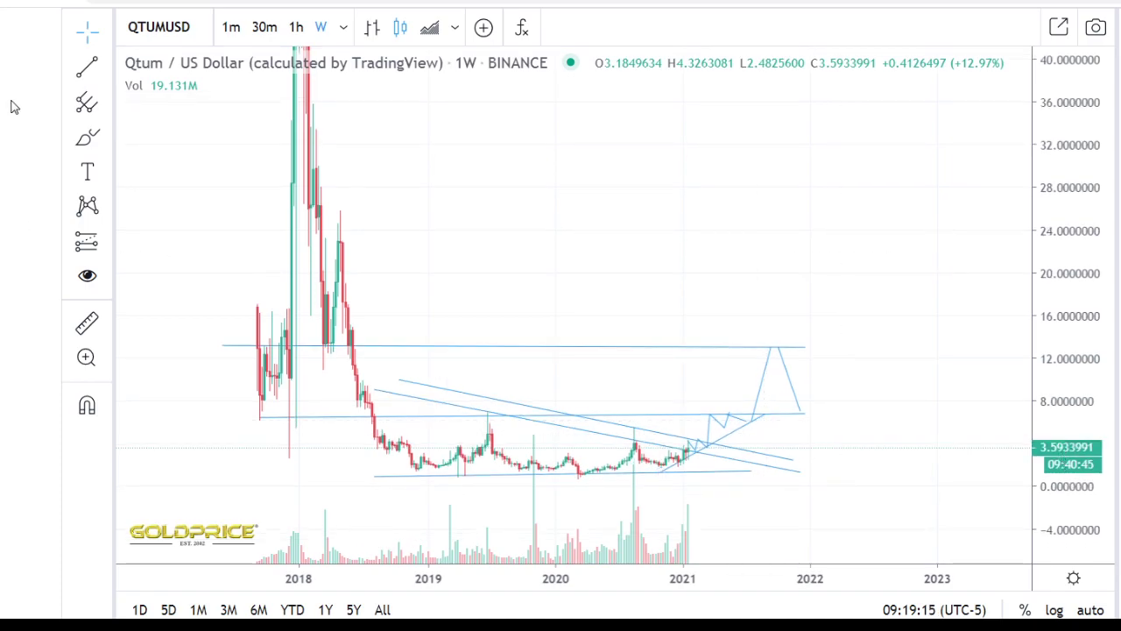
click(106, 66)
click(154, 55)
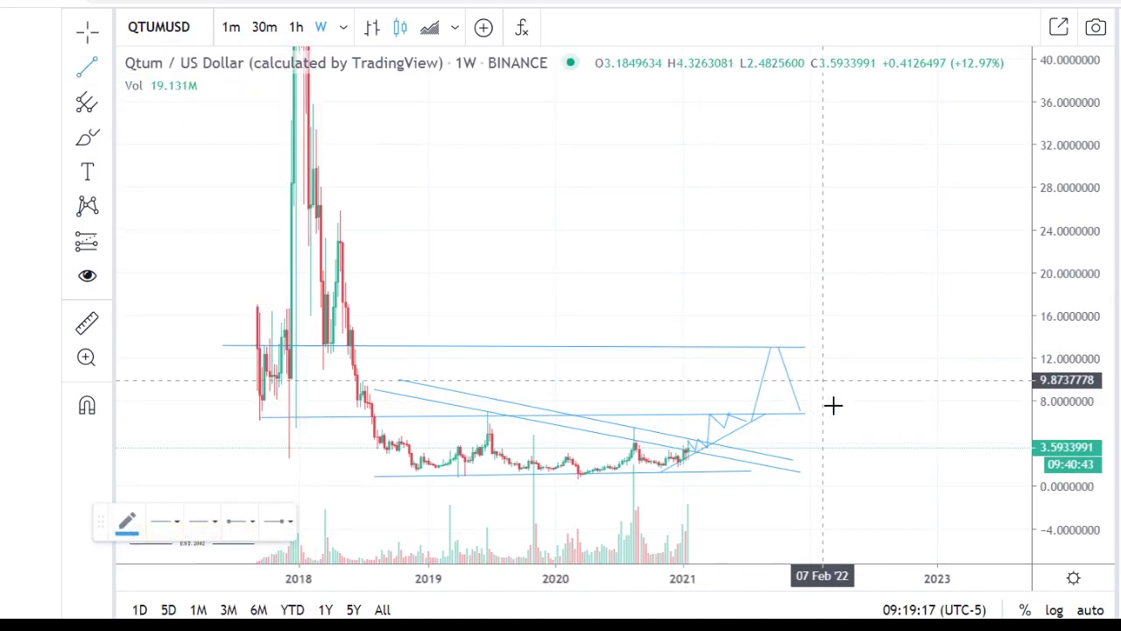
click(823, 379)
click(798, 406)
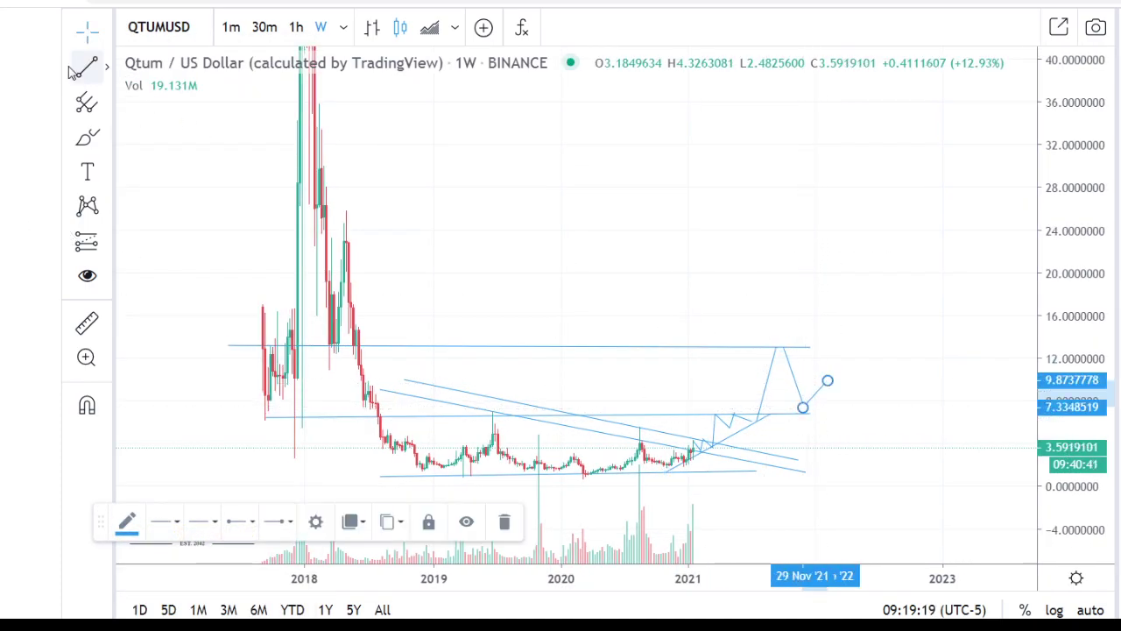
Step: Continue the projected path with a pullback from about 10.15 on 24 Jan '22 to about 7.24 on 13 Jun '22
click(105, 67)
click(153, 55)
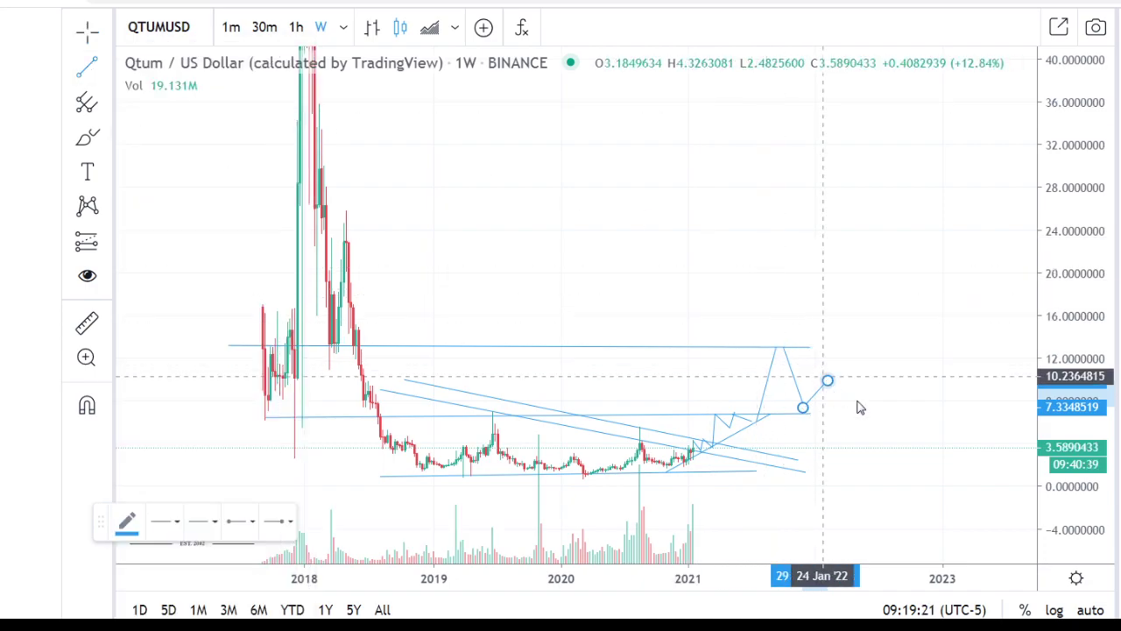
click(822, 378)
click(870, 407)
Step: Draw a second projected rebound from about 6.79 on 30 May '22 up to about 12.14
scroll(726, 300, down, 3)
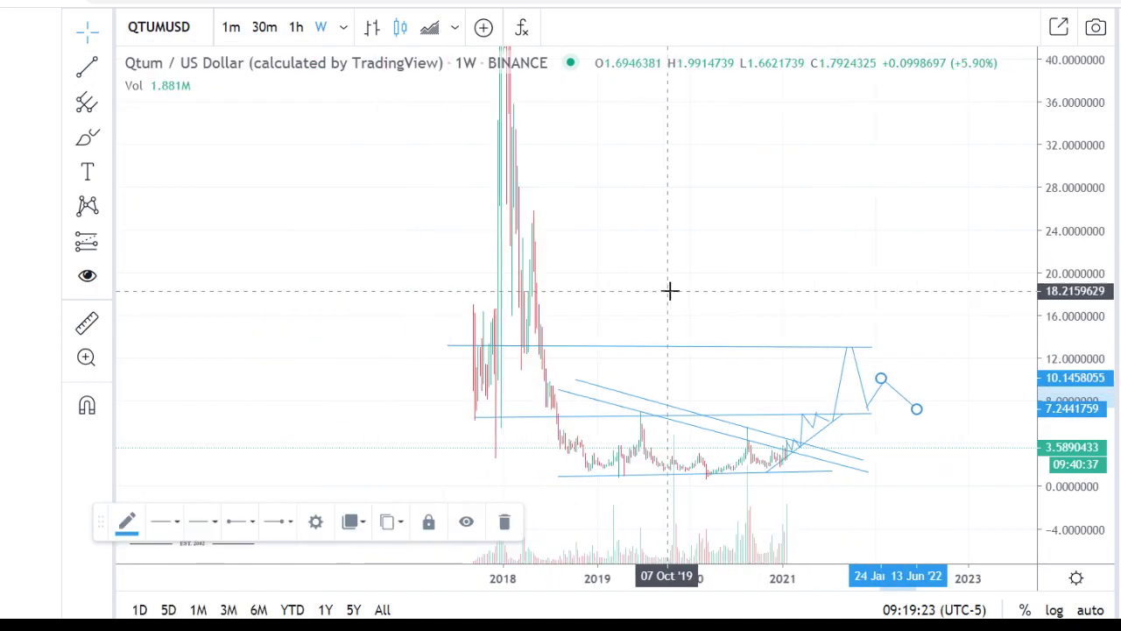
drag(655, 299, 581, 312)
click(104, 68)
click(185, 60)
click(858, 372)
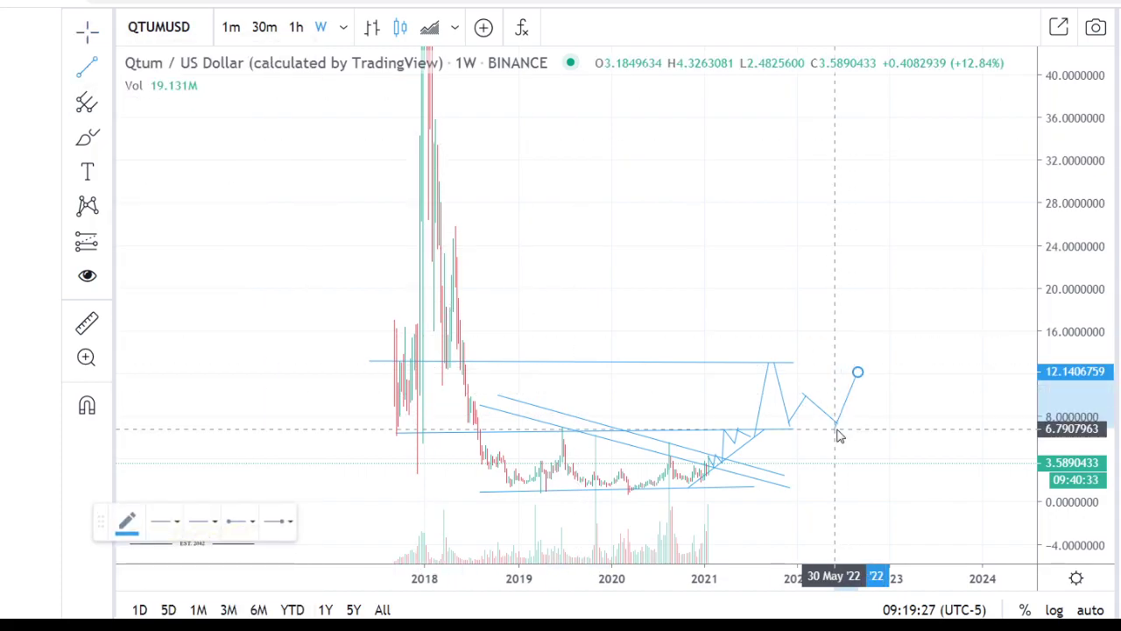
click(835, 428)
Step: Add a projected decline from about 12.14 in August 2022 to about 8.97 on 9 Jan '23
click(104, 67)
click(170, 58)
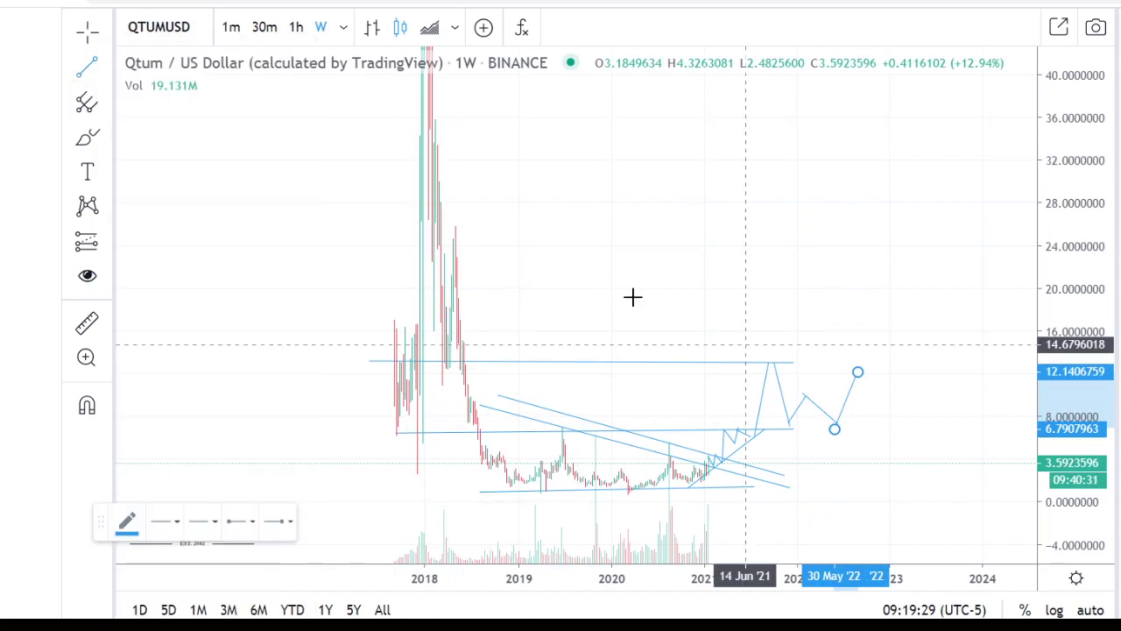
click(857, 373)
click(892, 405)
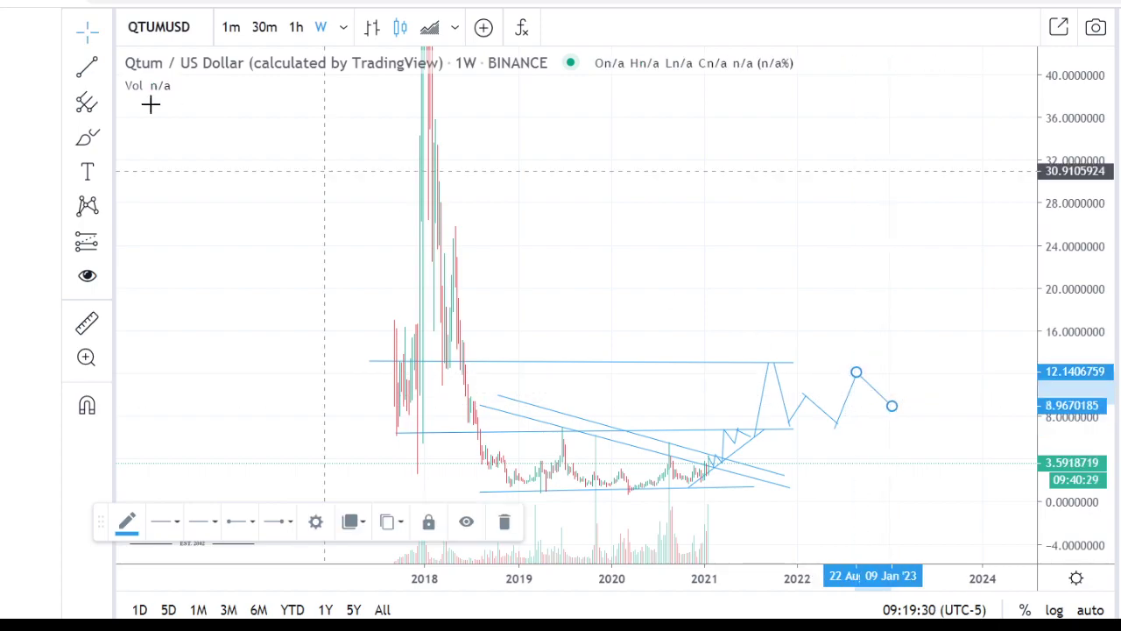
Step: Draw a steep projected rally from about 8.88 on 30 Jan '23 up to about 31.73 in 2023
click(105, 67)
click(185, 59)
click(945, 163)
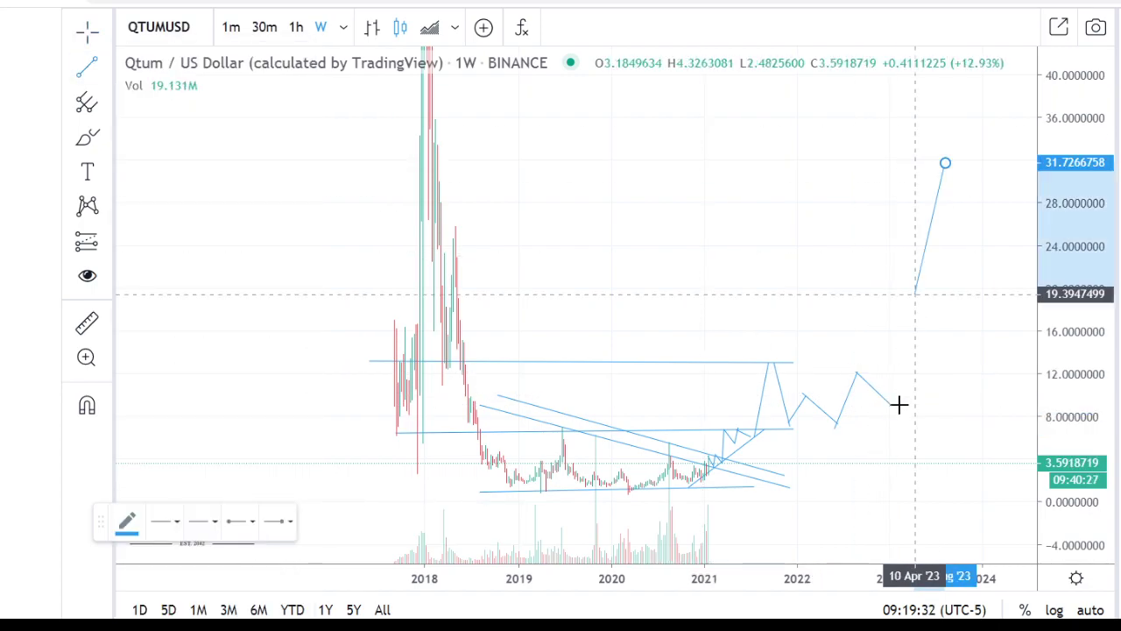
click(899, 408)
Step: Examine the projected path against the full QTUM price history, the 2018 peaks and the trend lines
scroll(815, 438, down, 5)
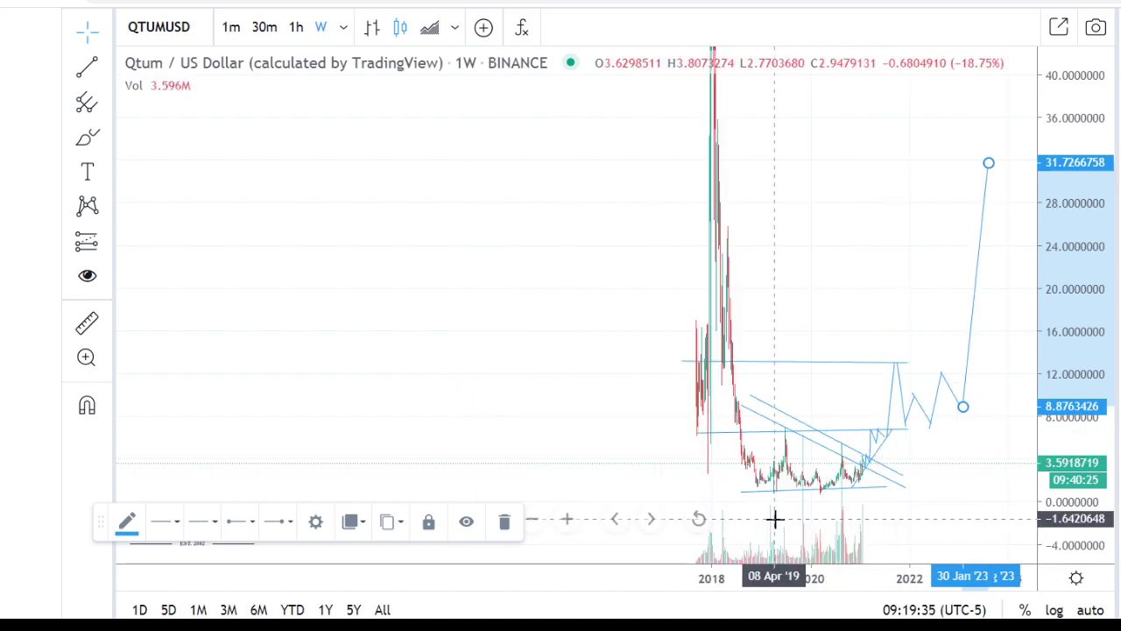
drag(576, 385, 479, 360)
scroll(589, 423, up, 3)
scroll(590, 424, up, 3)
drag(1076, 292, 1074, 569)
drag(731, 436, 838, 503)
drag(1060, 476, 1061, 390)
scroll(960, 461, up, 4)
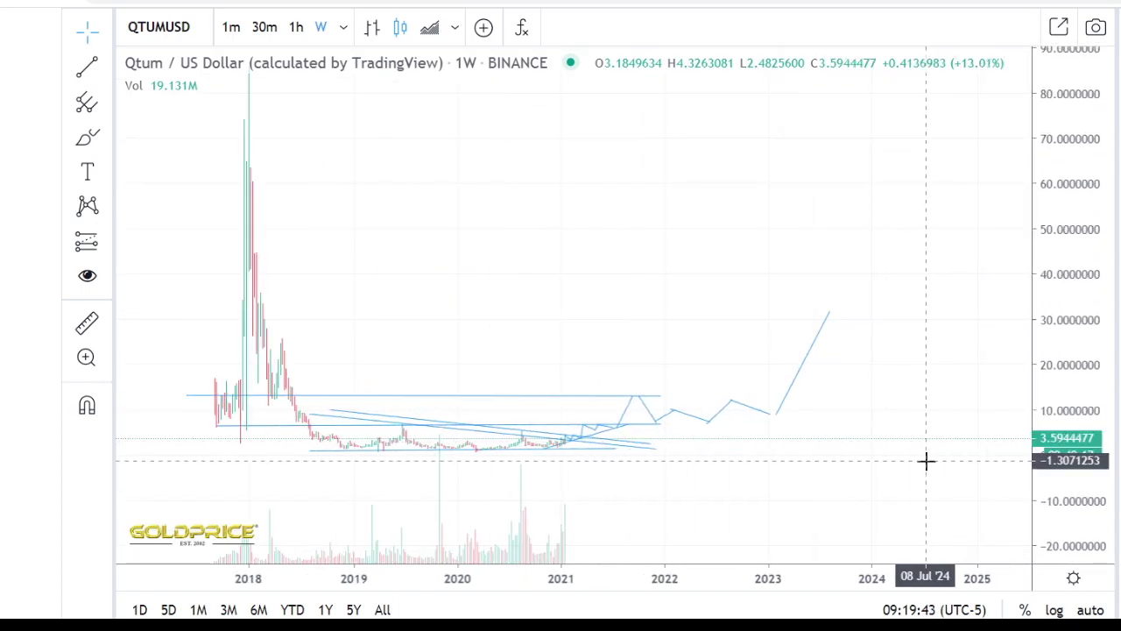
scroll(926, 461, up, 1)
drag(450, 298, 654, 311)
scroll(654, 310, up, 1)
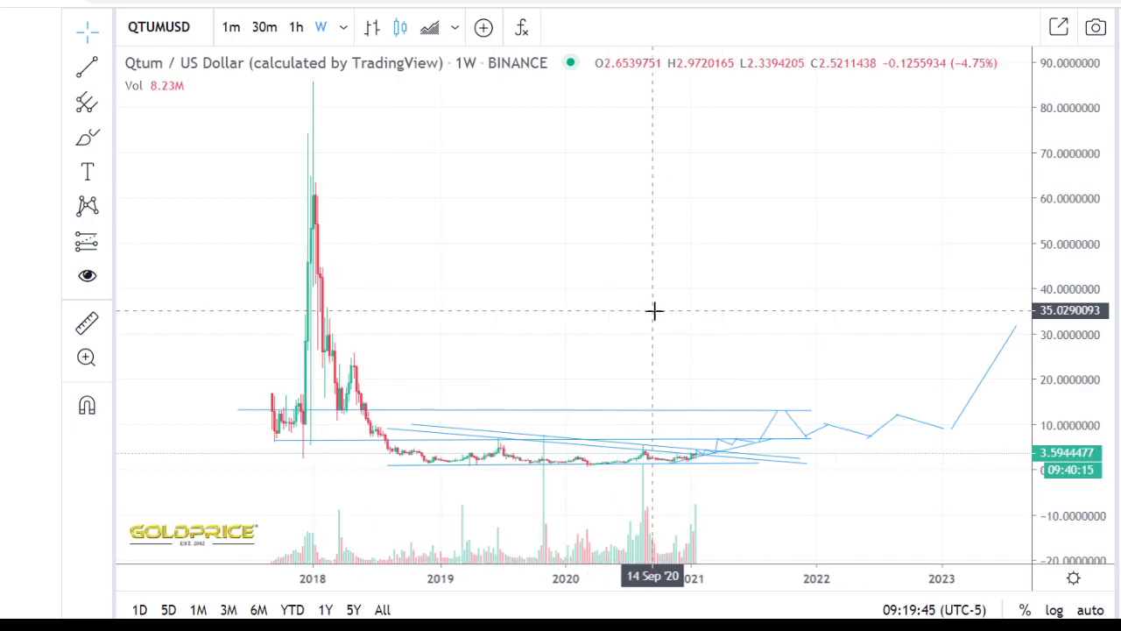
scroll(649, 311, up, 1)
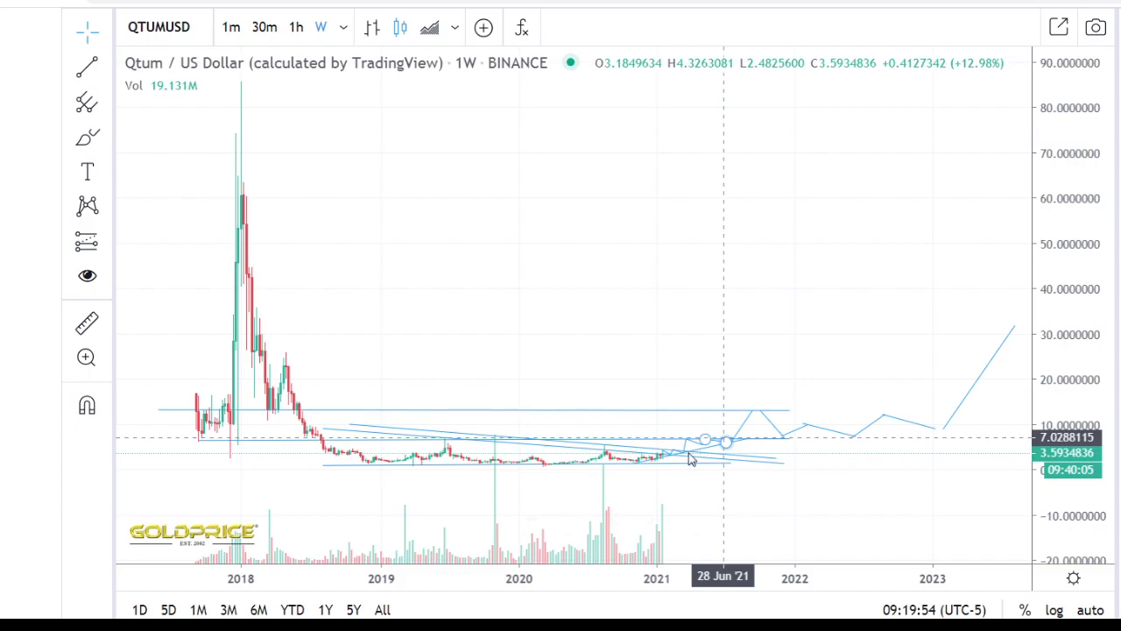
drag(1065, 508, 1057, 467)
drag(901, 498, 896, 454)
drag(1058, 523, 1057, 489)
drag(884, 514, 876, 438)
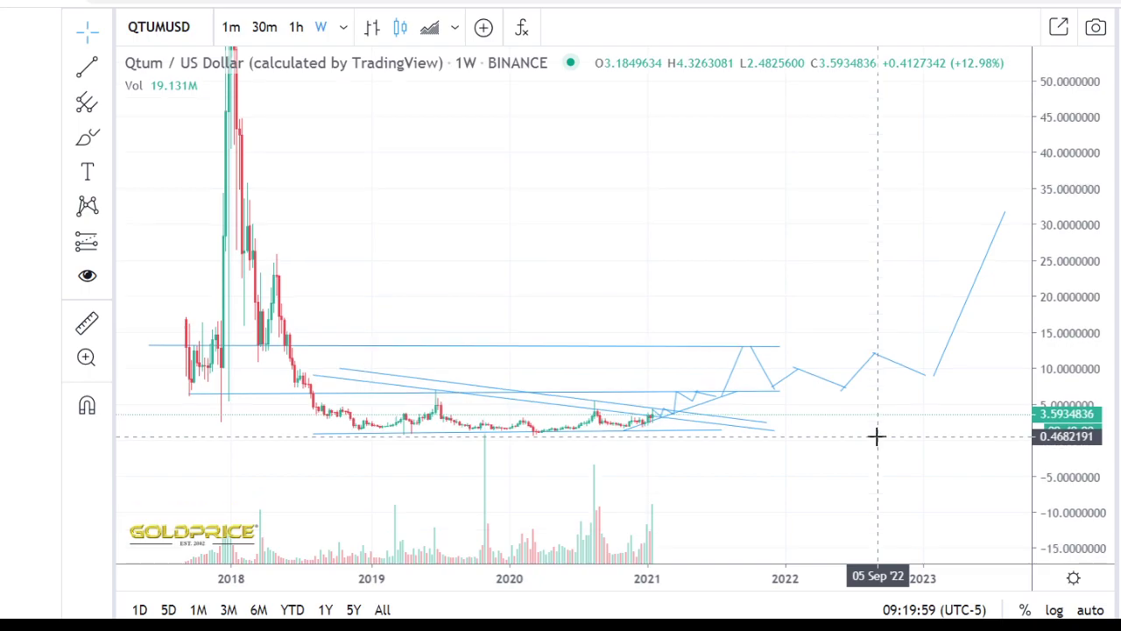
click(468, 433)
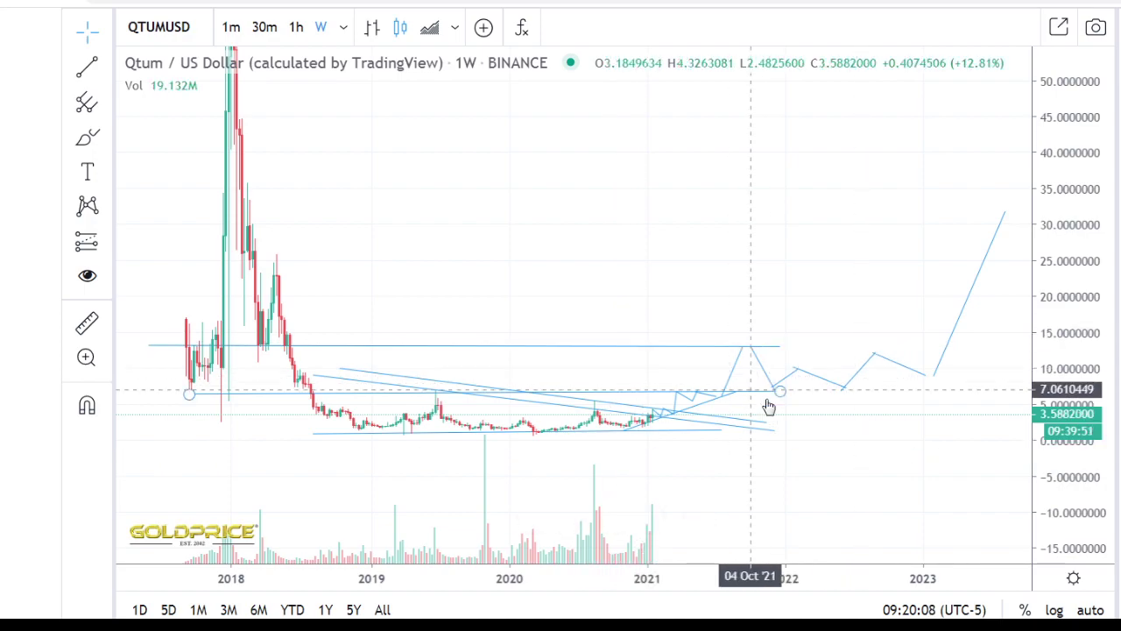
Step: Shorten the 2022 swings: pullback to about 6.93 on 21 Mar '22, rebound from about 7.06 to 11.64, and decline ending on 20 Jun '22
drag(841, 388, 813, 388)
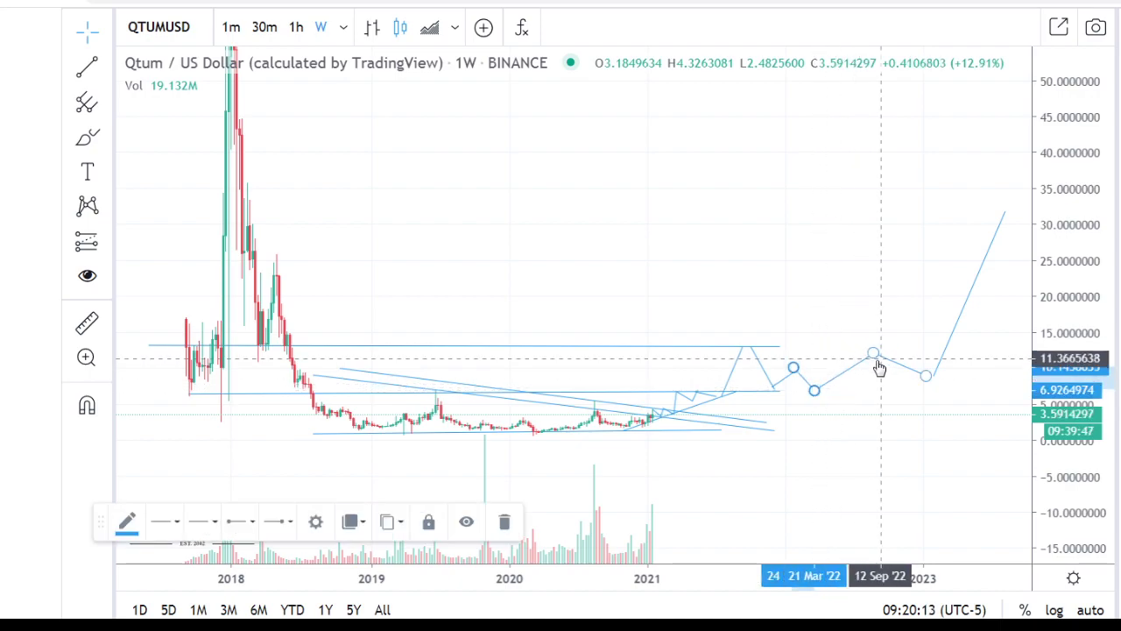
mouse_move(871, 361)
mouse_down()
mouse_move(843, 365)
mouse_move(853, 370)
mouse_move(873, 353)
mouse_move(837, 357)
mouse_up()
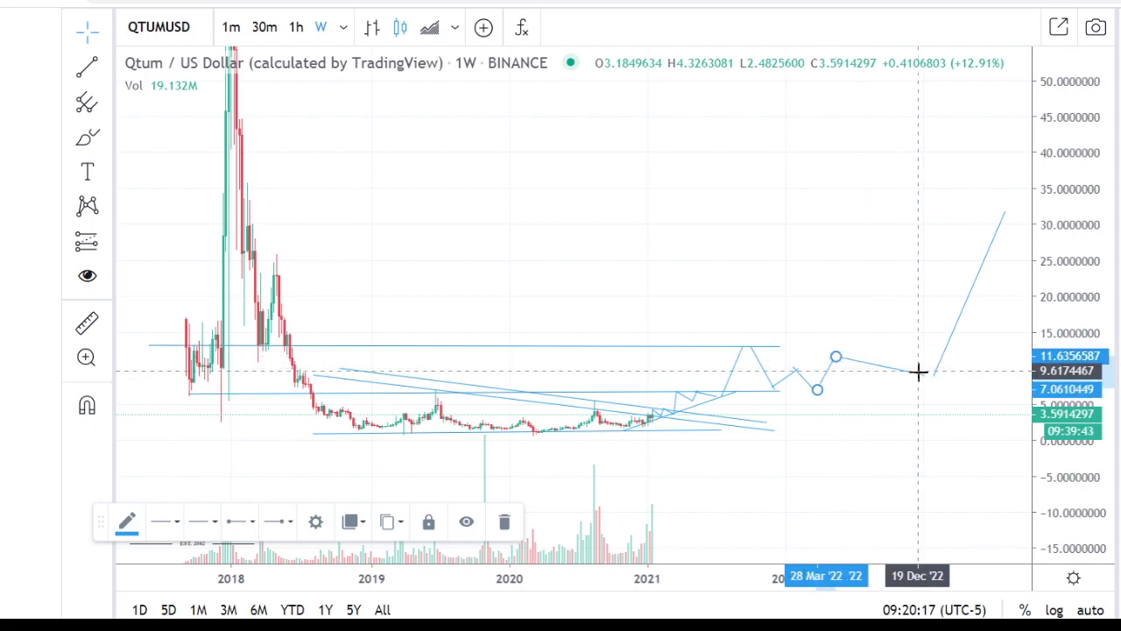
drag(925, 376, 848, 392)
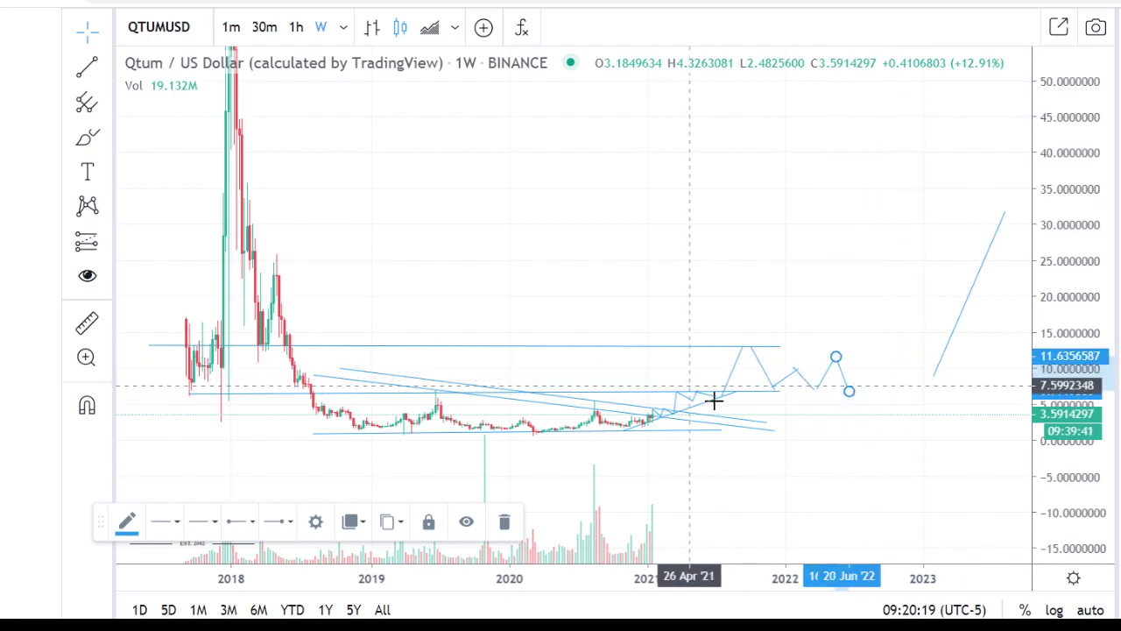
Step: Extend the resistance line near 13 to late 2022, and move the projected rally to rise from about 7.67 on 30 May '22 to about 25.90
scroll(776, 400, down, 2)
drag(973, 332, 948, 344)
drag(944, 222, 920, 254)
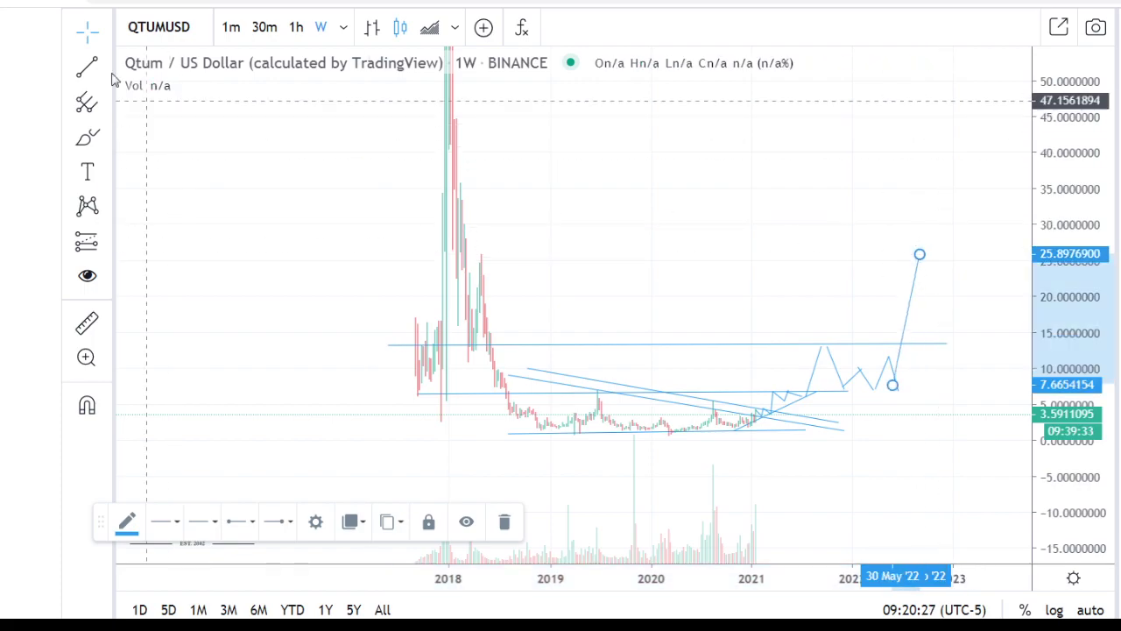
Step: Draw a near-horizontal resistance line over the mid-2018 peak, from about 25.49 to about 25.63 on 8 May '23
click(103, 72)
click(140, 58)
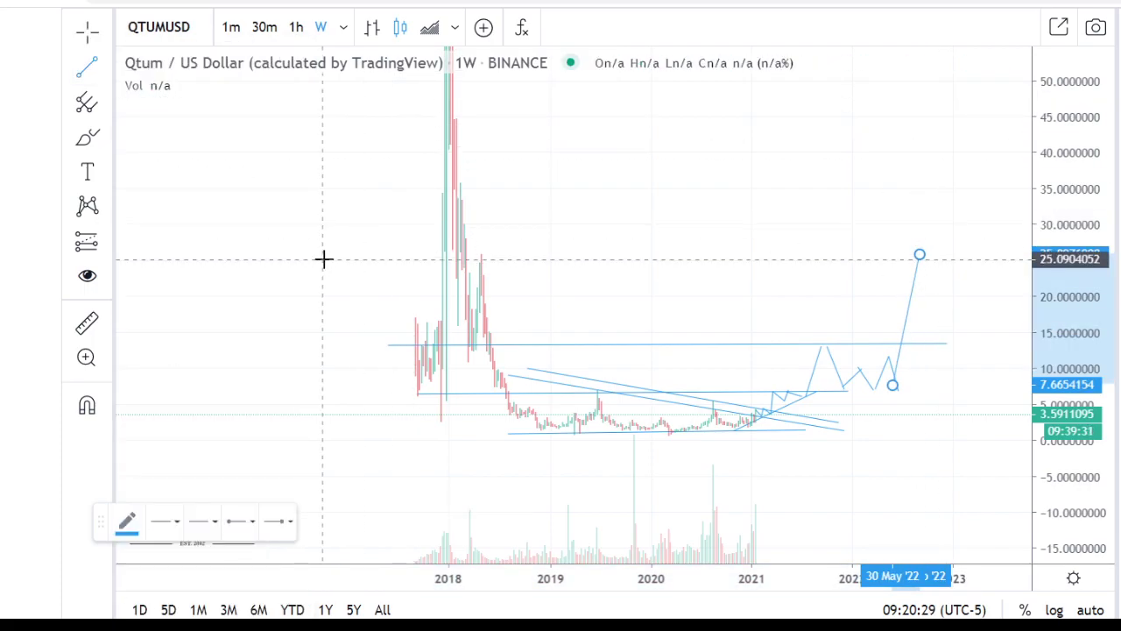
click(323, 259)
click(974, 263)
click(719, 228)
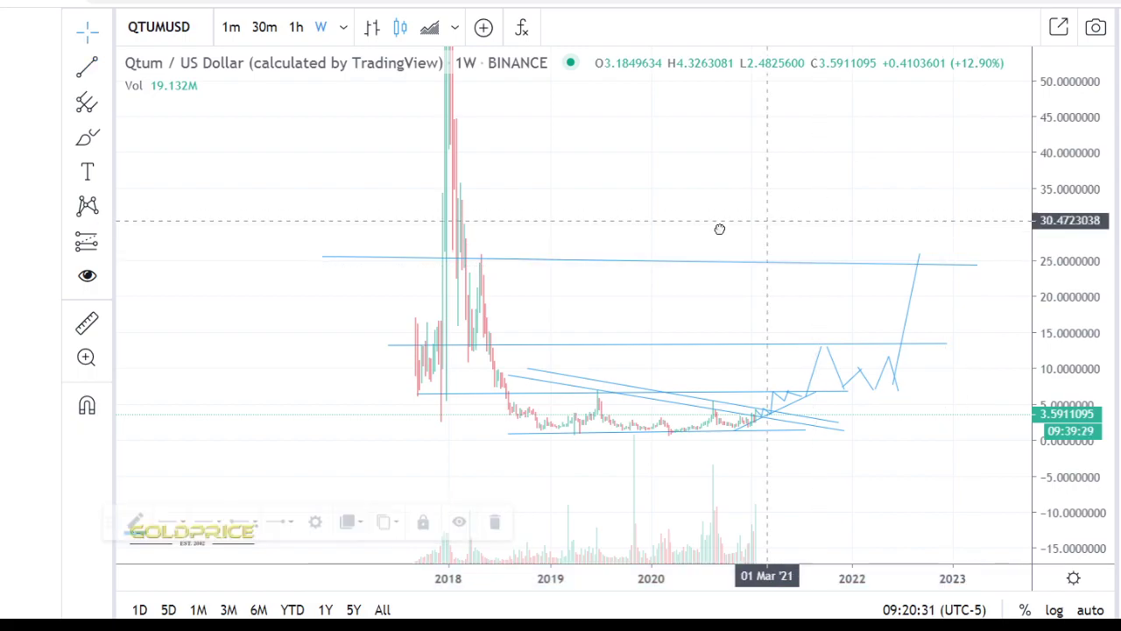
drag(720, 229, 620, 245)
drag(839, 289, 841, 280)
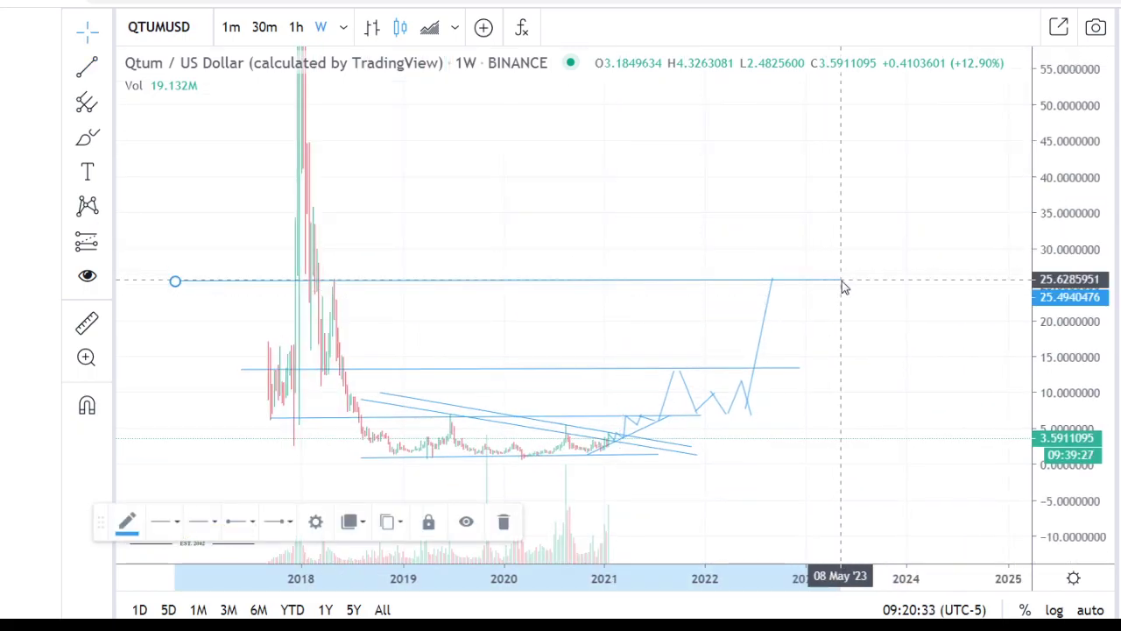
Step: Draw a projected decline from the 2022 peak to about 14 in early 2023, and extend the resistance line near 13 to 26 Jun '23
click(103, 67)
click(146, 70)
click(768, 288)
click(814, 363)
drag(800, 369, 855, 363)
scroll(674, 256, down, 2)
scroll(663, 260, down, 3)
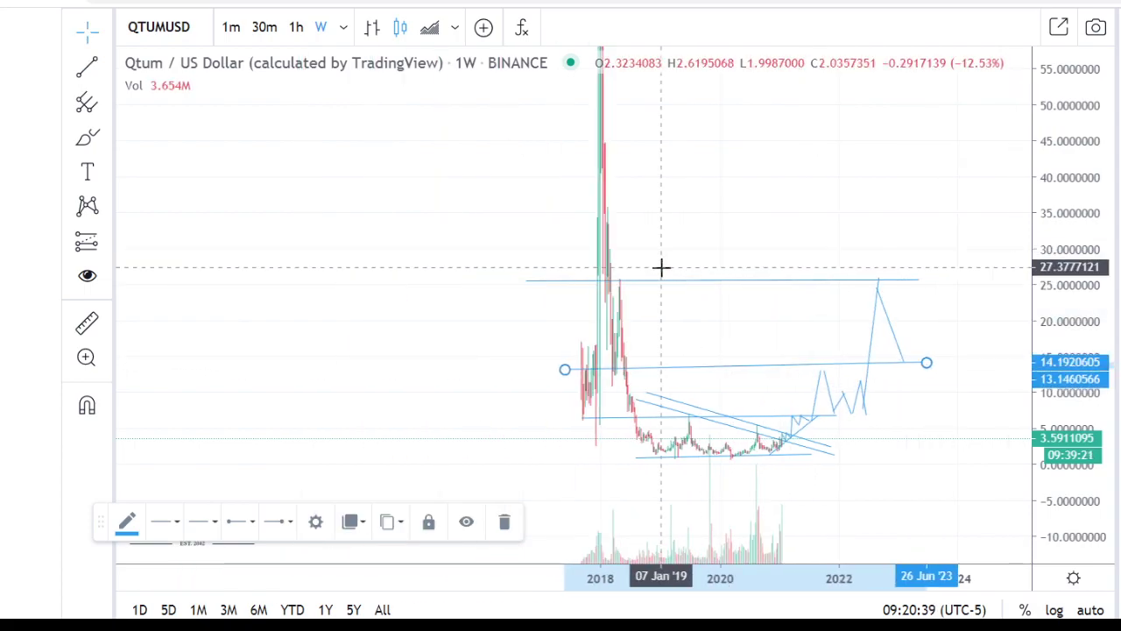
Step: Draw a rebound from about 14 to about 20.78 on 8 May '23, and a shallow decline from about 21.32 to about 18.50 in Feb '24
drag(810, 226, 728, 226)
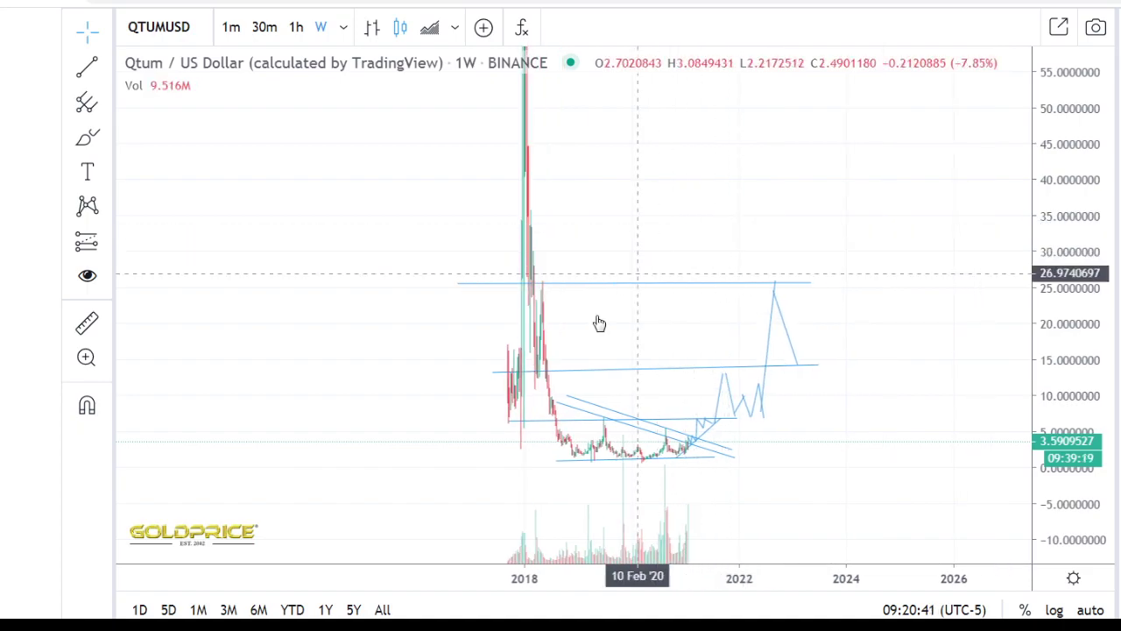
click(106, 68)
click(132, 68)
click(811, 317)
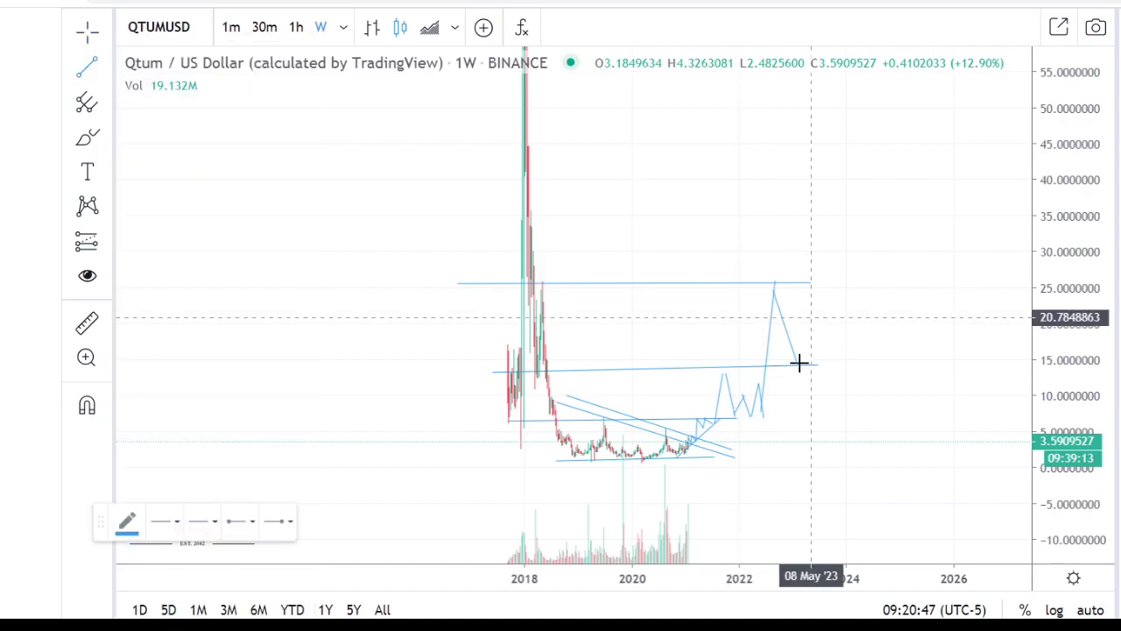
click(800, 367)
click(83, 73)
click(157, 60)
click(852, 334)
click(811, 314)
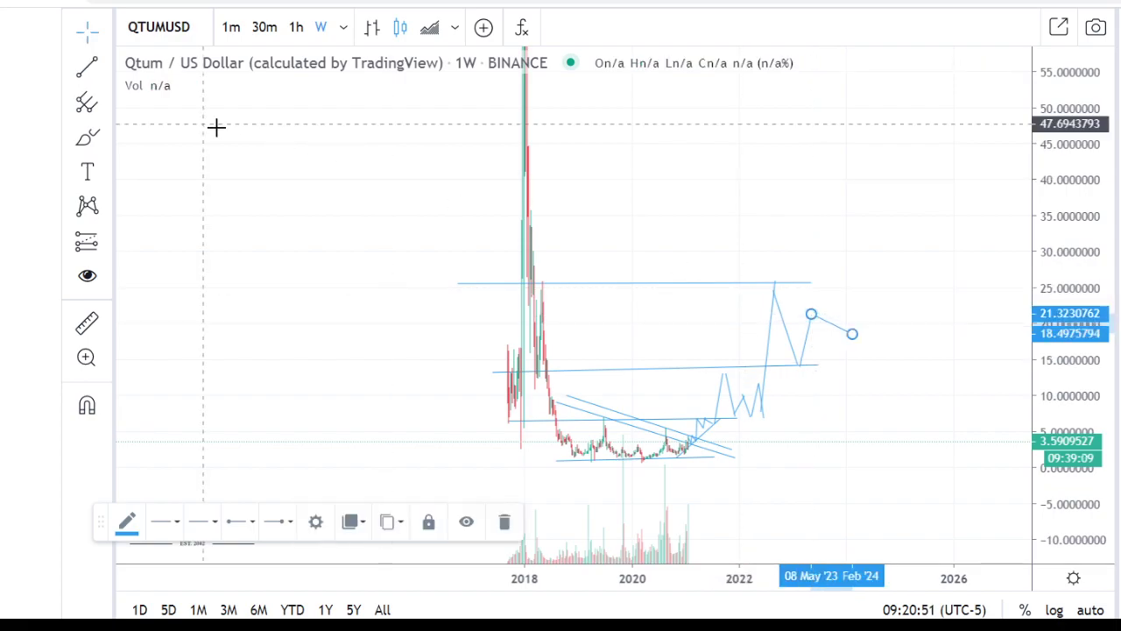
Step: Draw a projected rally from about 18.5 in early 2024 to about 36, and extend the mid-2018 peak resistance line to about 26.84 on 15 Sep '25
click(106, 68)
click(127, 68)
click(874, 209)
click(852, 336)
drag(811, 285, 937, 274)
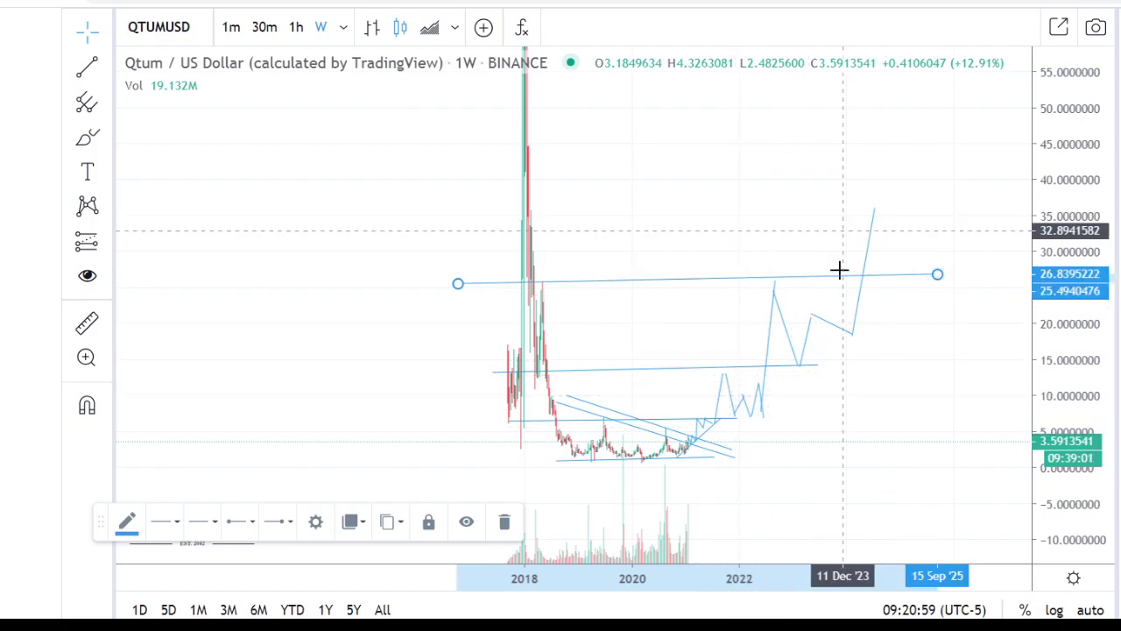
Step: Examine the whole projected path through 2024 against the resistance lines and the 2018 price peaks
drag(1055, 351, 1054, 396)
drag(911, 379, 897, 431)
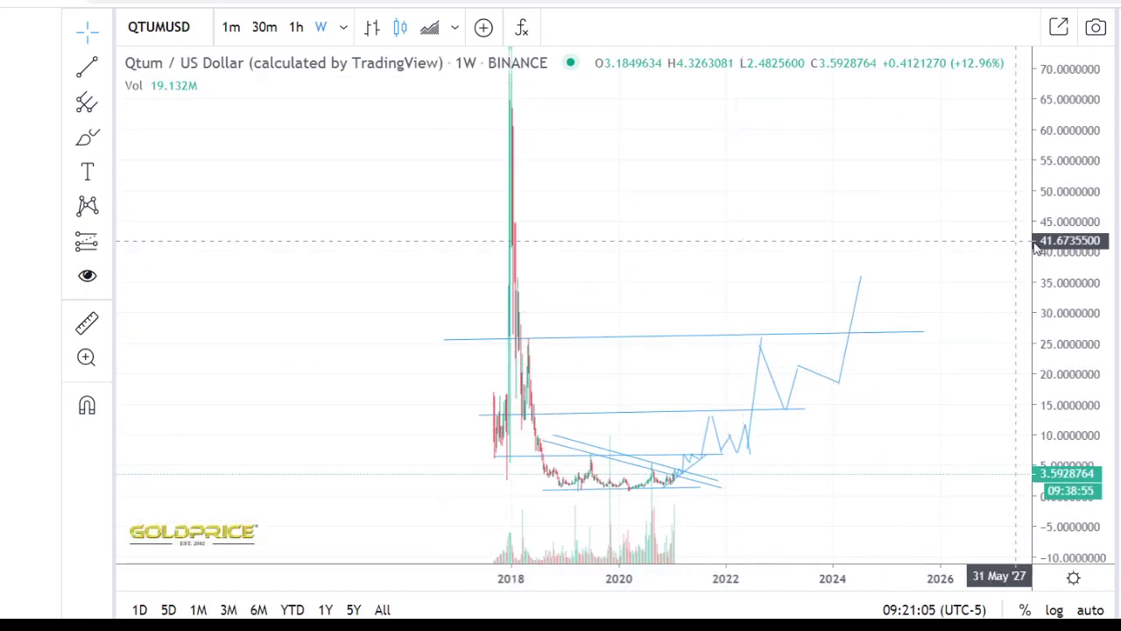
click(757, 385)
click(799, 412)
scroll(791, 427, down, 2)
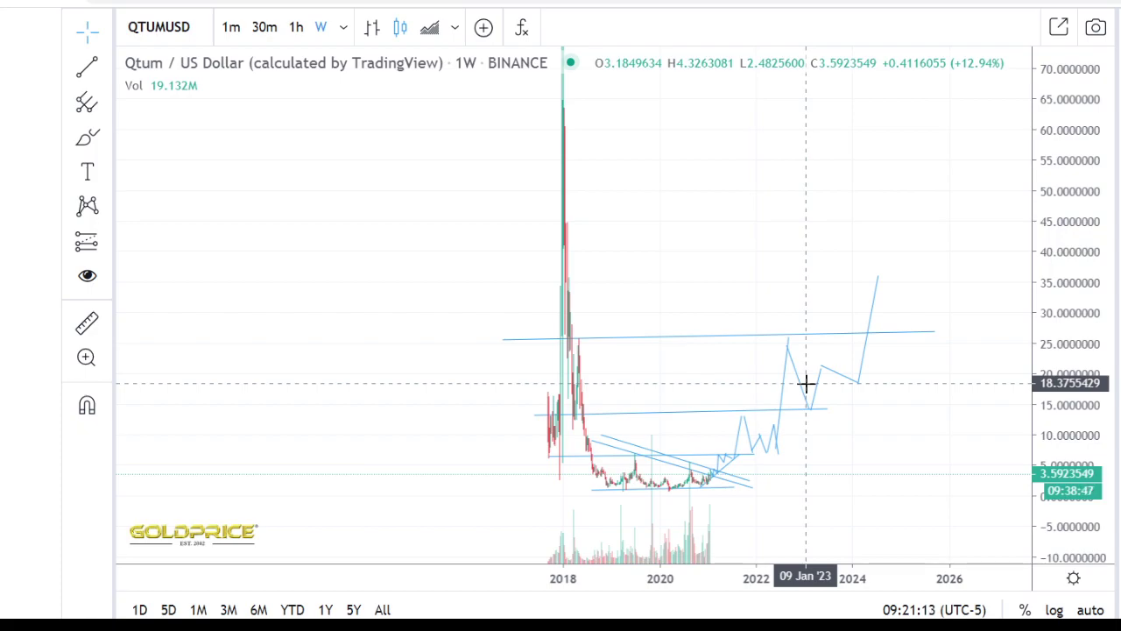
click(743, 434)
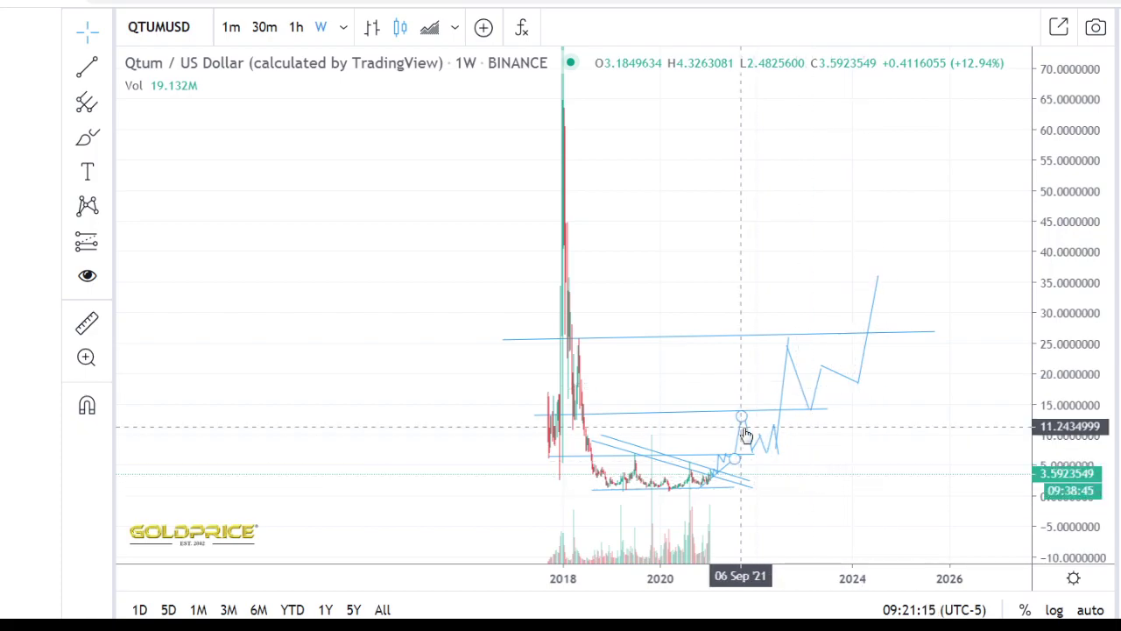
drag(758, 434, 788, 337)
click(796, 325)
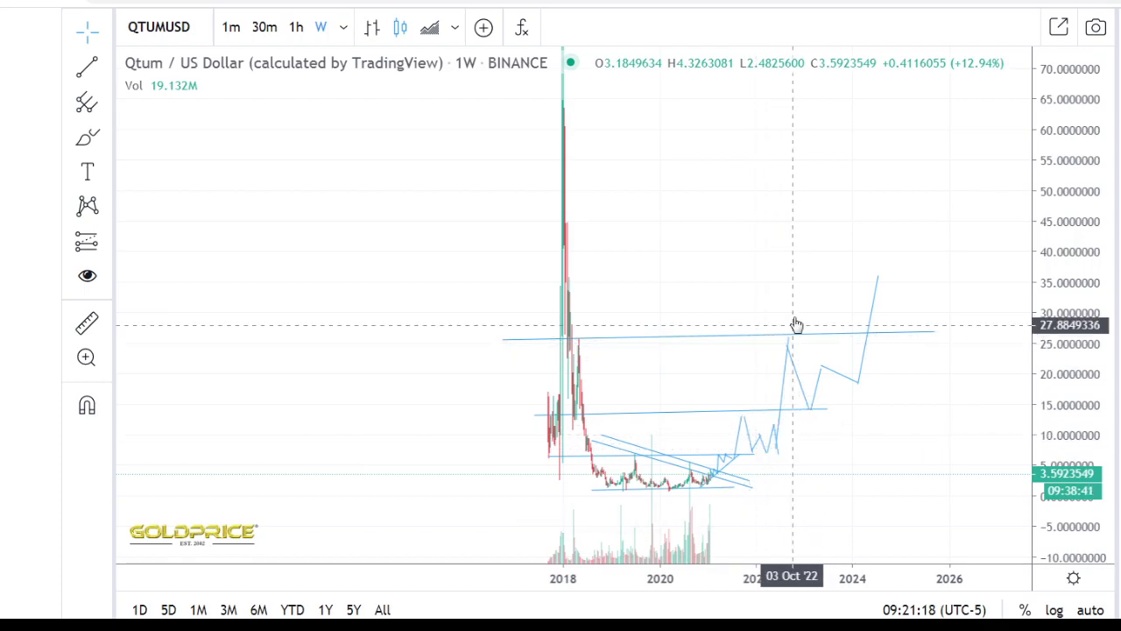
click(783, 399)
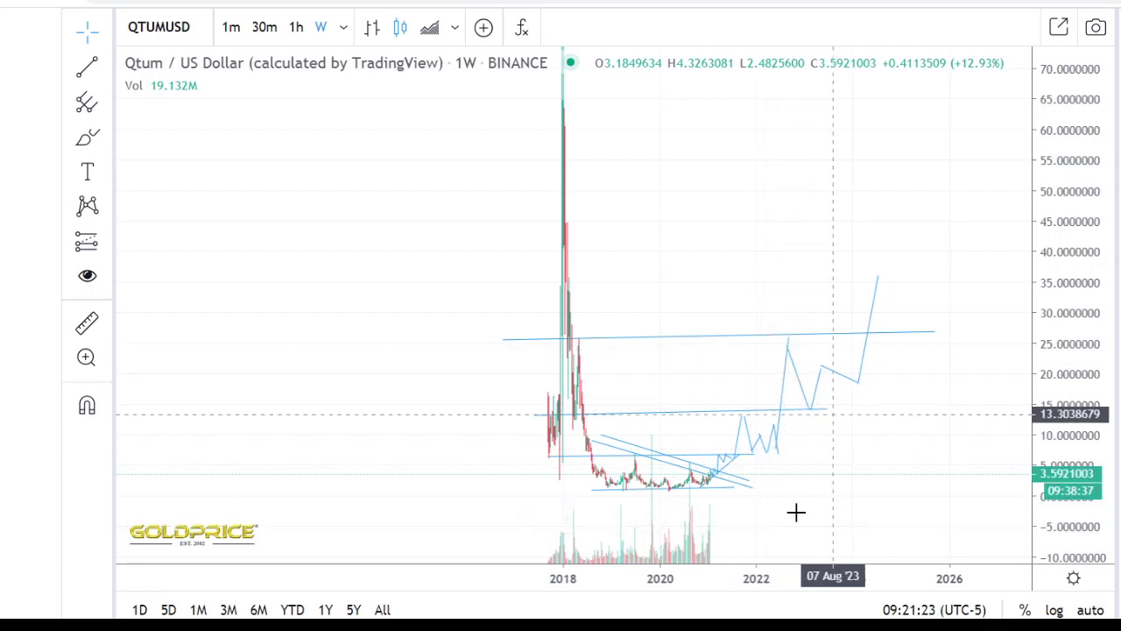
click(809, 465)
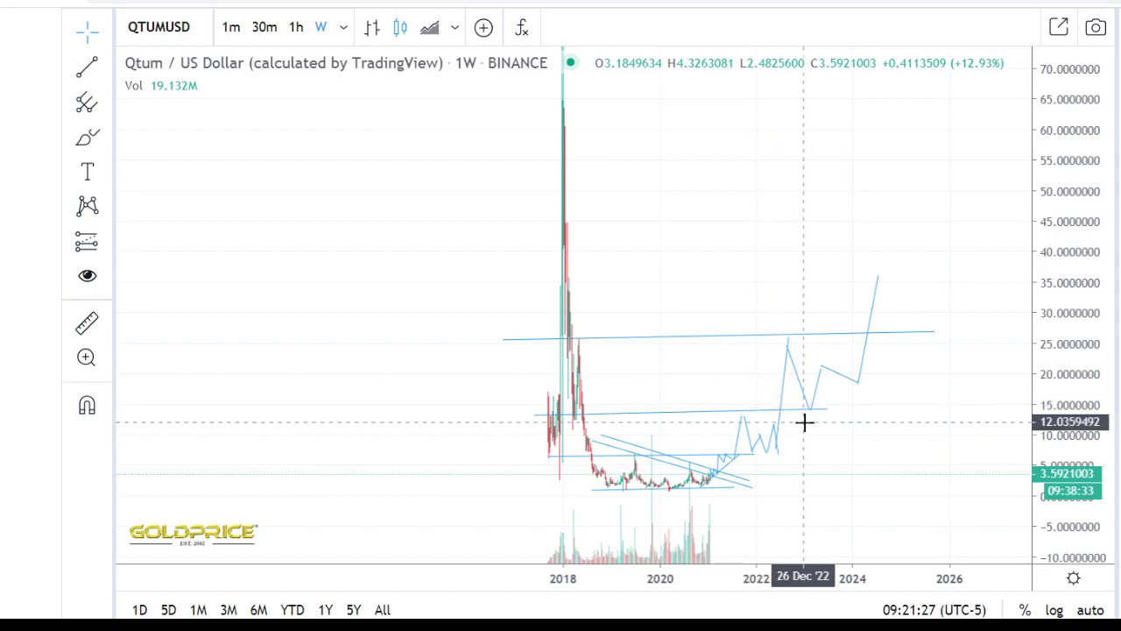
Step: Examine the current weekly price around the descending trend lines and the projected 2021 and 2022 swings up close
scroll(852, 479, up, 5)
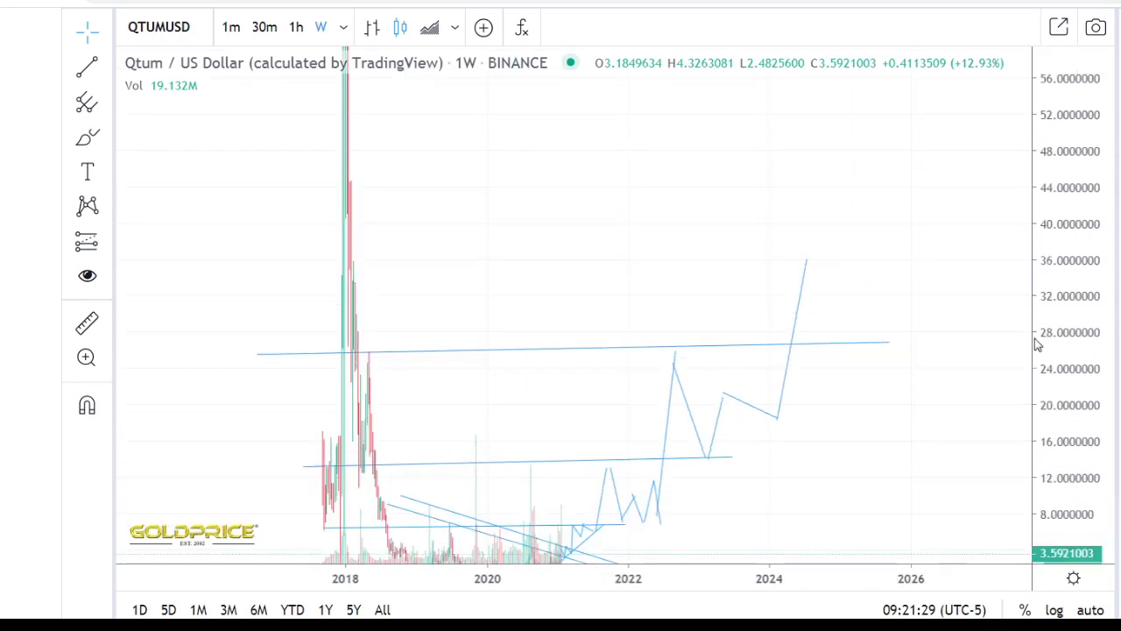
drag(856, 464, 986, 175)
scroll(850, 403, up, 4)
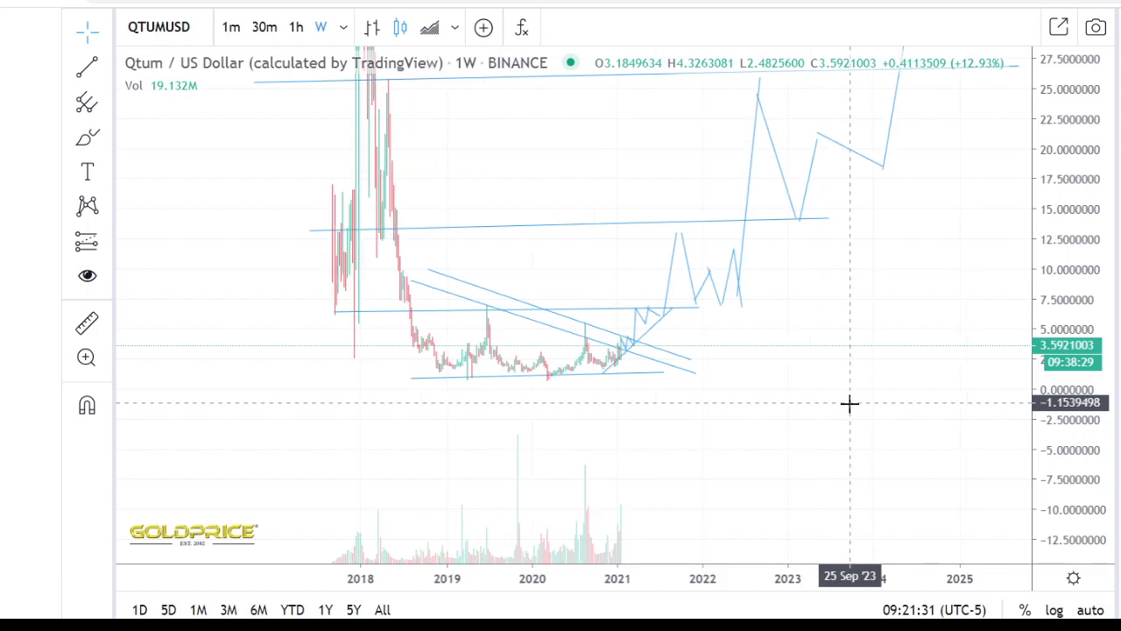
drag(776, 465, 950, 482)
drag(1076, 495, 1076, 276)
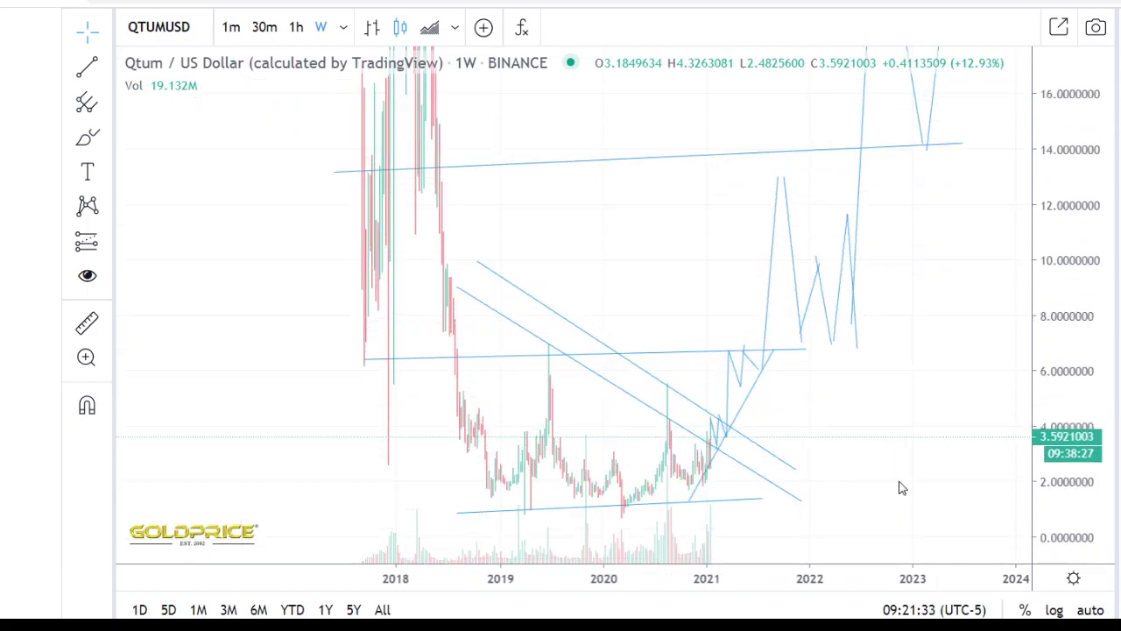
drag(882, 492, 904, 445)
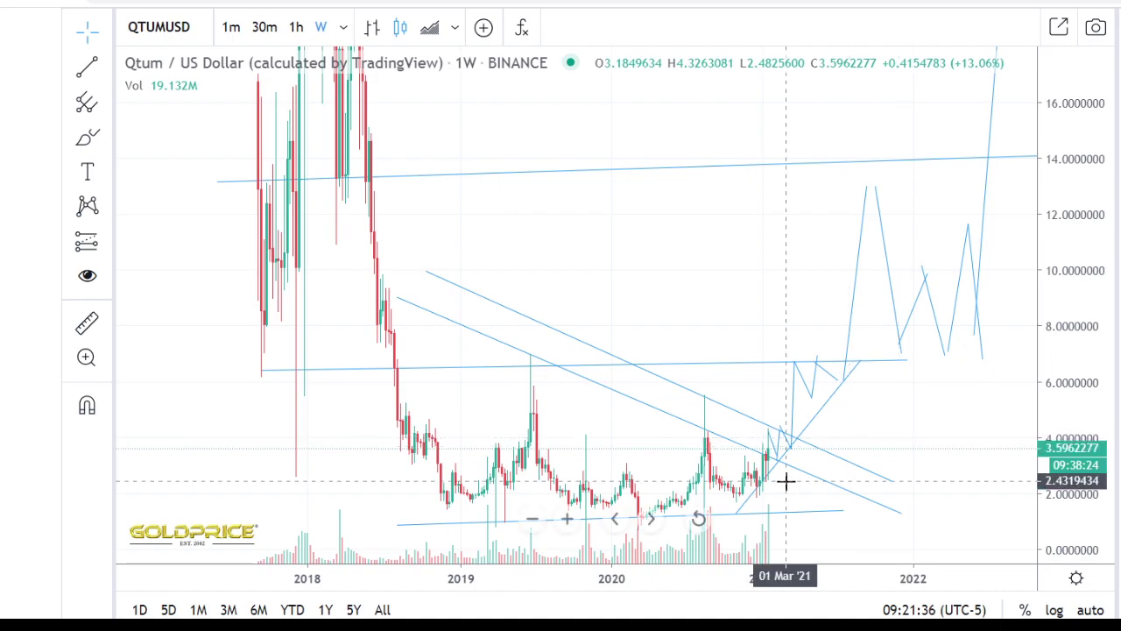
Step: Switch the chart to the 30-minute interval and examine the January 2021 price action against the trend lines
scroll(785, 481, up, 2)
click(291, 29)
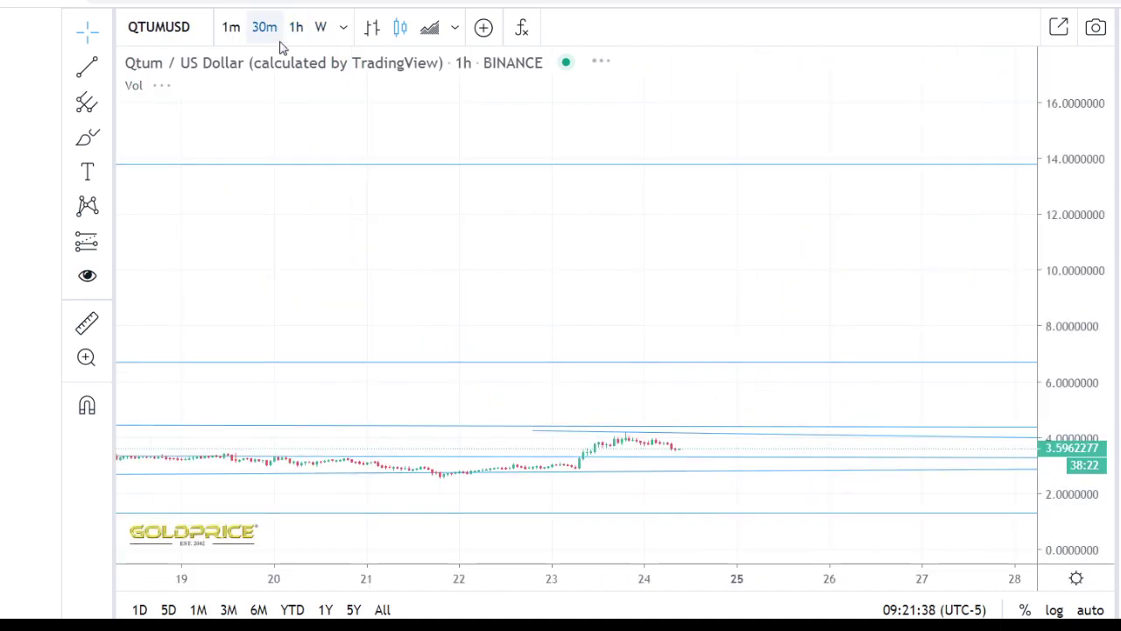
click(273, 31)
scroll(566, 368, down, 3)
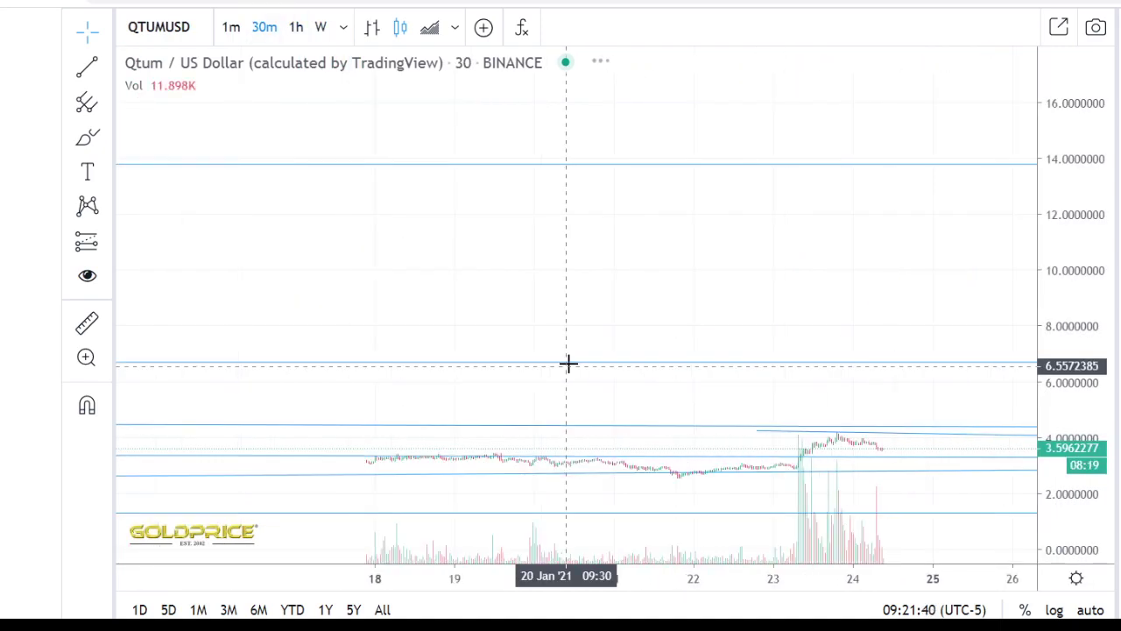
scroll(568, 364, down, 5)
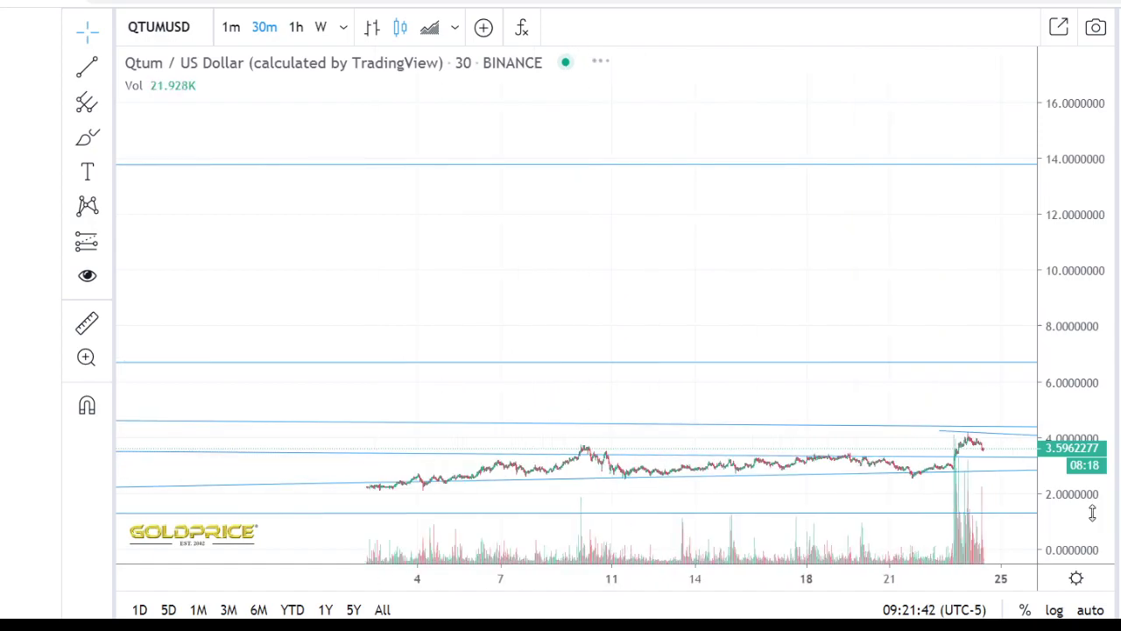
drag(1092, 512, 1051, 355)
drag(836, 415, 663, 164)
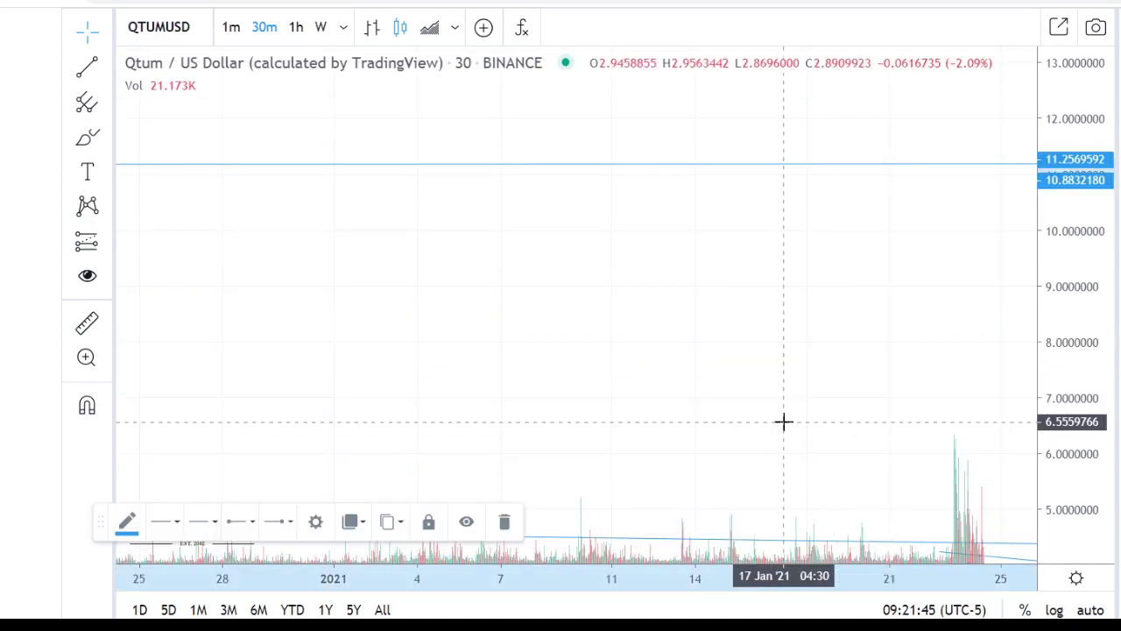
drag(621, 248, 602, 166)
drag(696, 327, 592, 183)
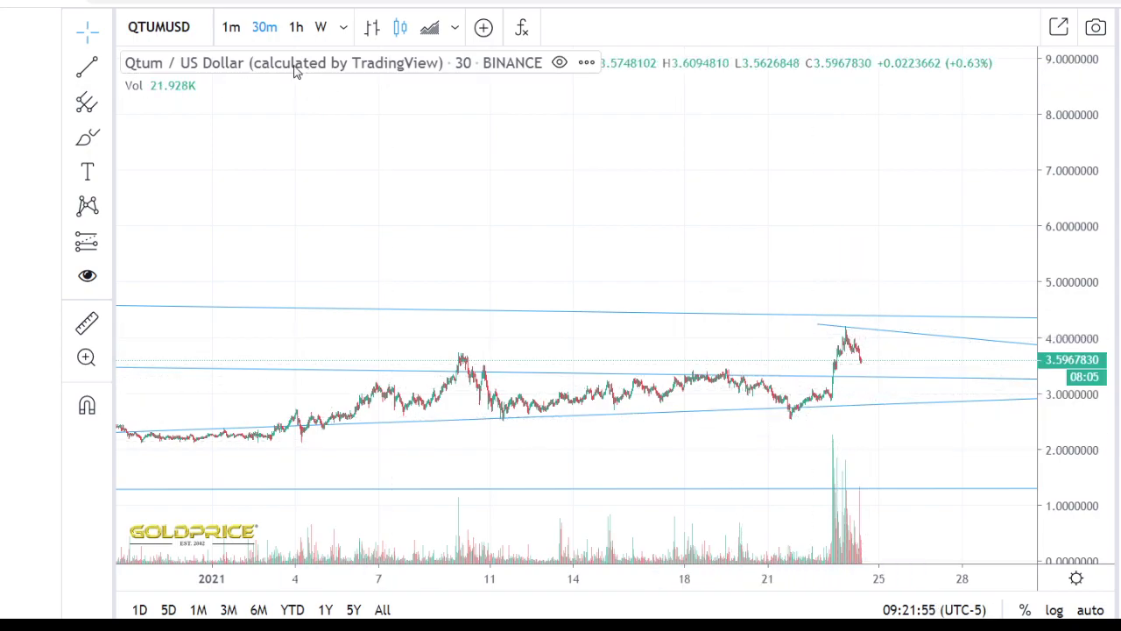
Step: Compare the recent price action on the 1-hour and 2-hour intervals, examining its position between the trend lines
click(296, 27)
scroll(582, 273, down, 3)
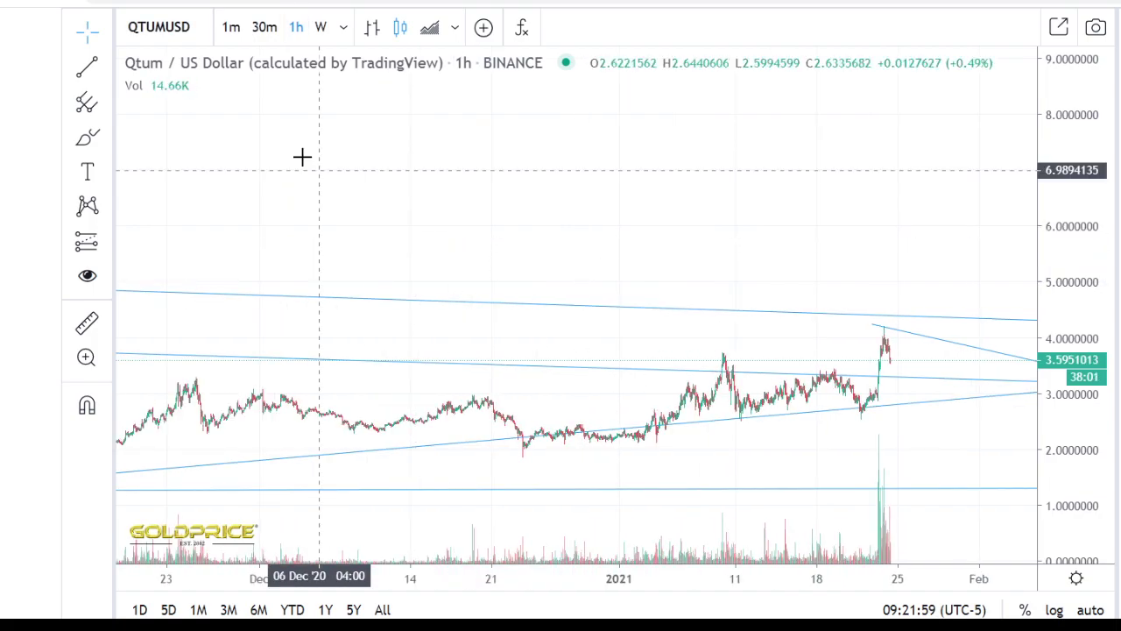
click(343, 27)
click(377, 164)
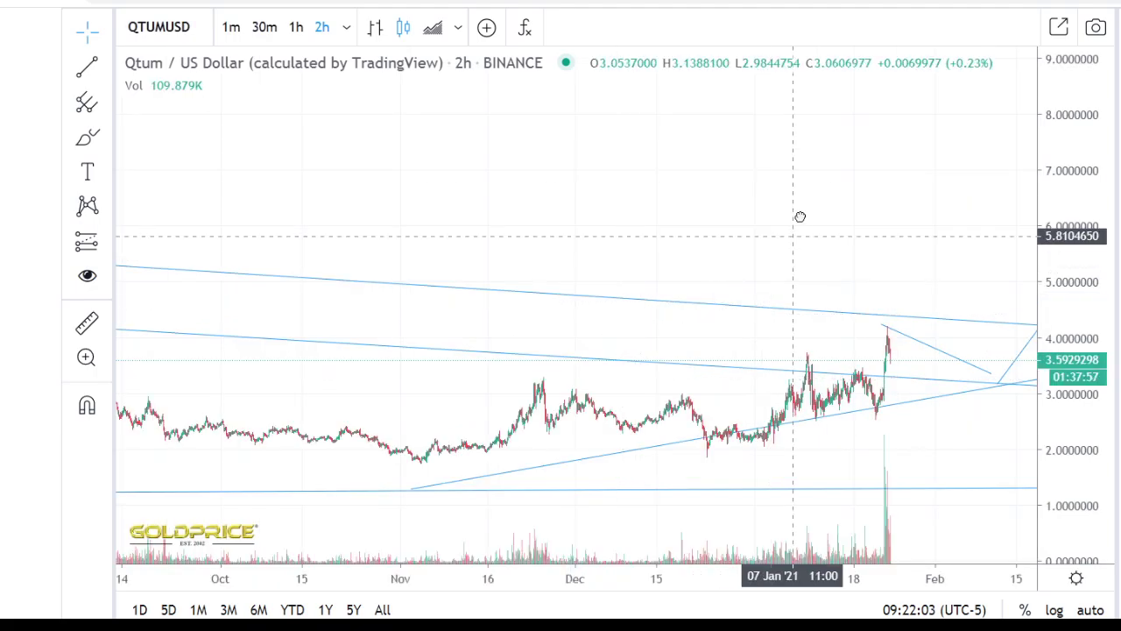
drag(801, 218, 803, 188)
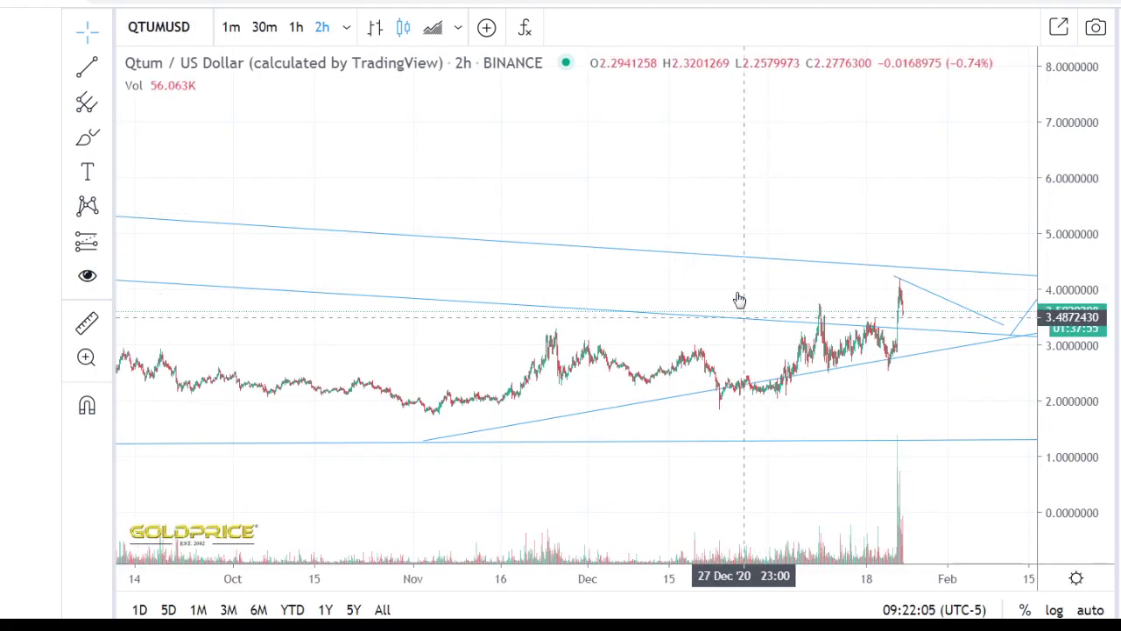